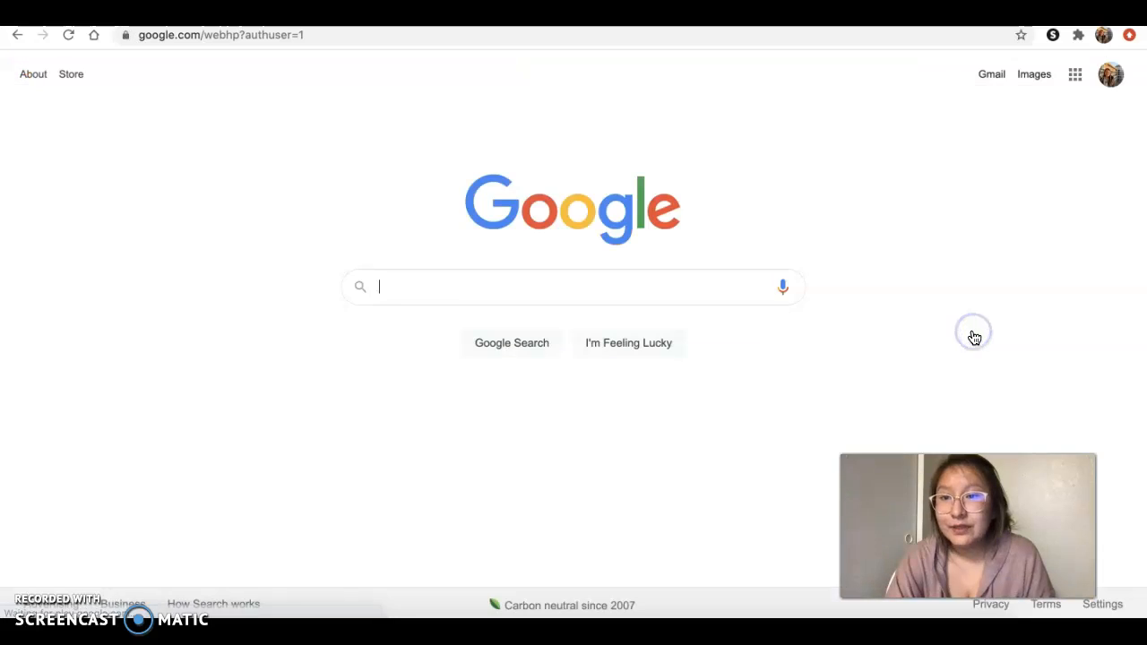
Open the Google Docs home page from the Google apps.
{"action": "left_click", "coordinate": [1076, 79]}
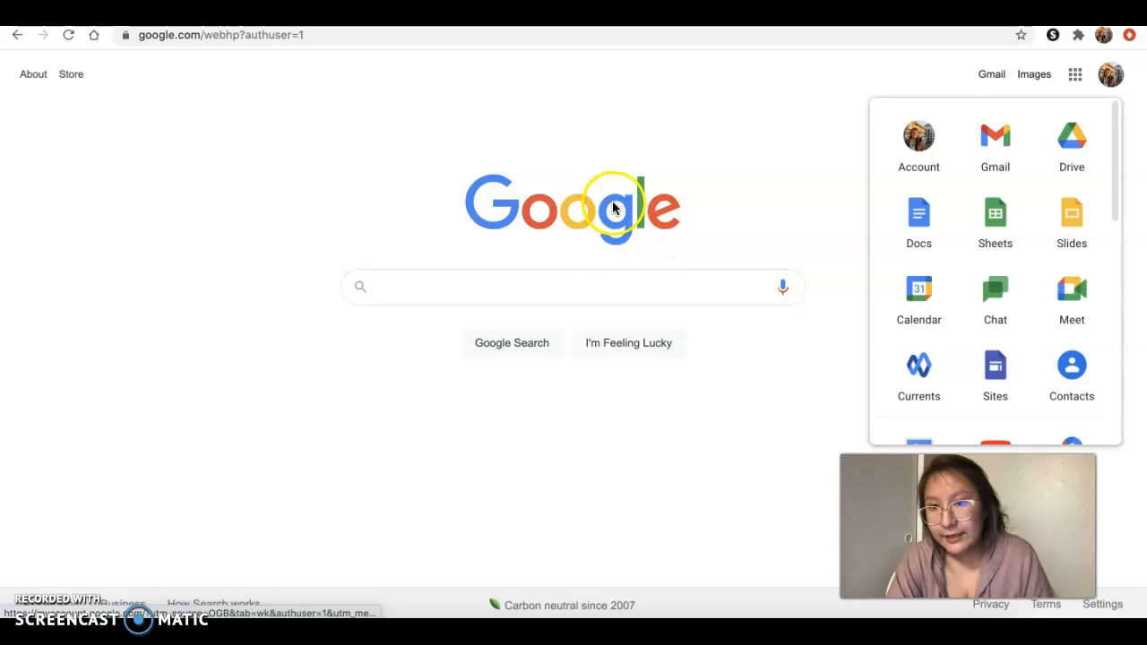
{"action": "left_click", "coordinate": [918, 237]}
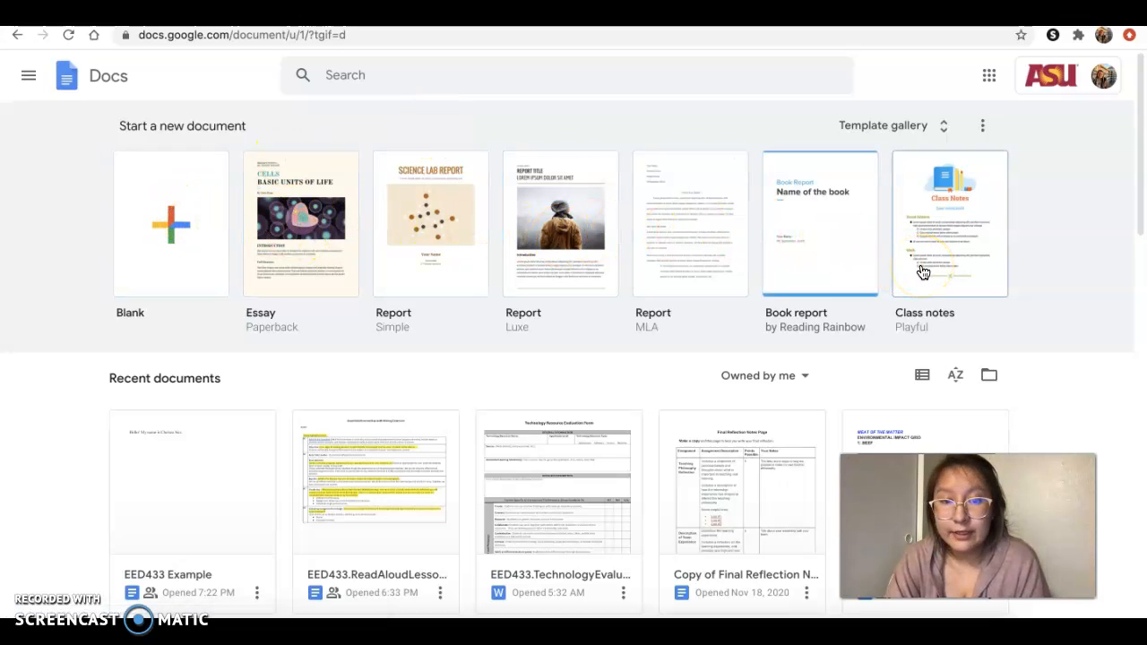
Browse the Arizona State University document templates in the template gallery, and return to the Docs home page.
{"action": "left_click", "coordinate": [944, 133]}
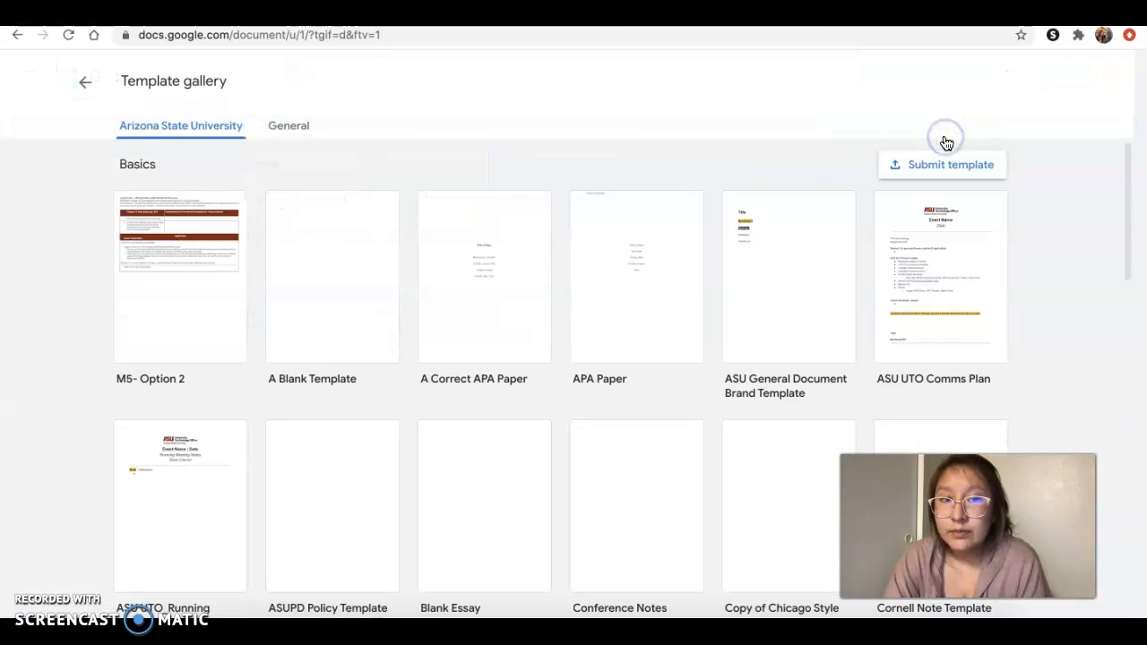
{"action": "scroll", "coordinate": [75, 320], "scroll_direction": "down", "scroll_amount": 3}
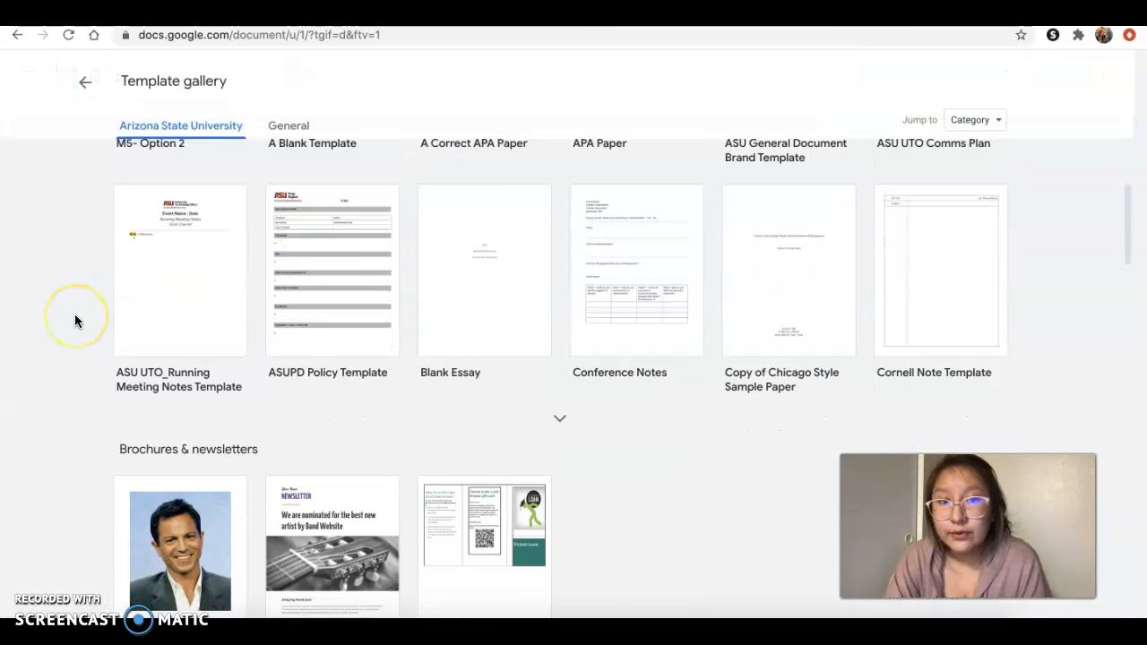
{"action": "scroll", "coordinate": [75, 320], "scroll_direction": "up", "scroll_amount": 3}
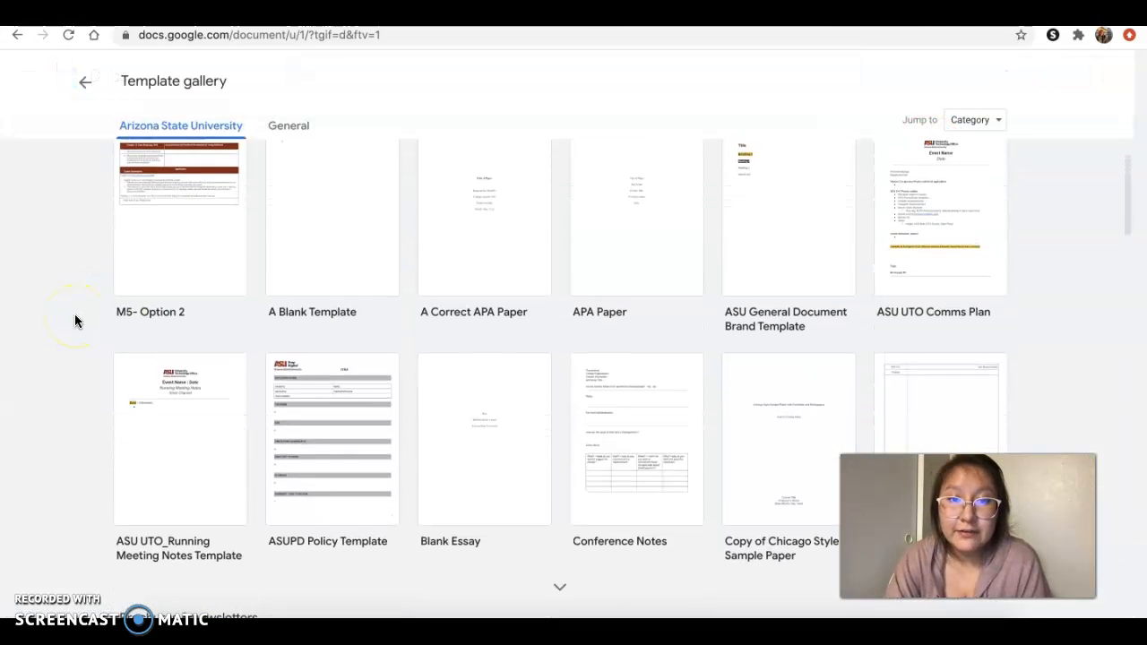
{"action": "scroll", "coordinate": [75, 320], "scroll_direction": "up", "scroll_amount": 1}
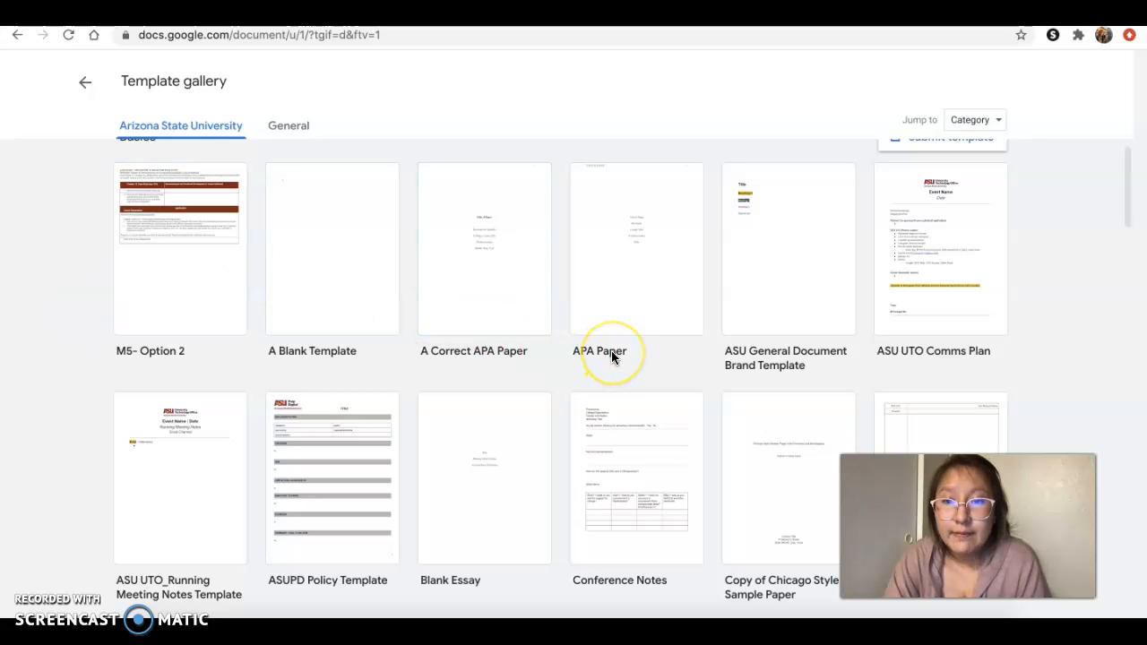
{"action": "scroll", "coordinate": [612, 357], "scroll_direction": "down", "scroll_amount": 1}
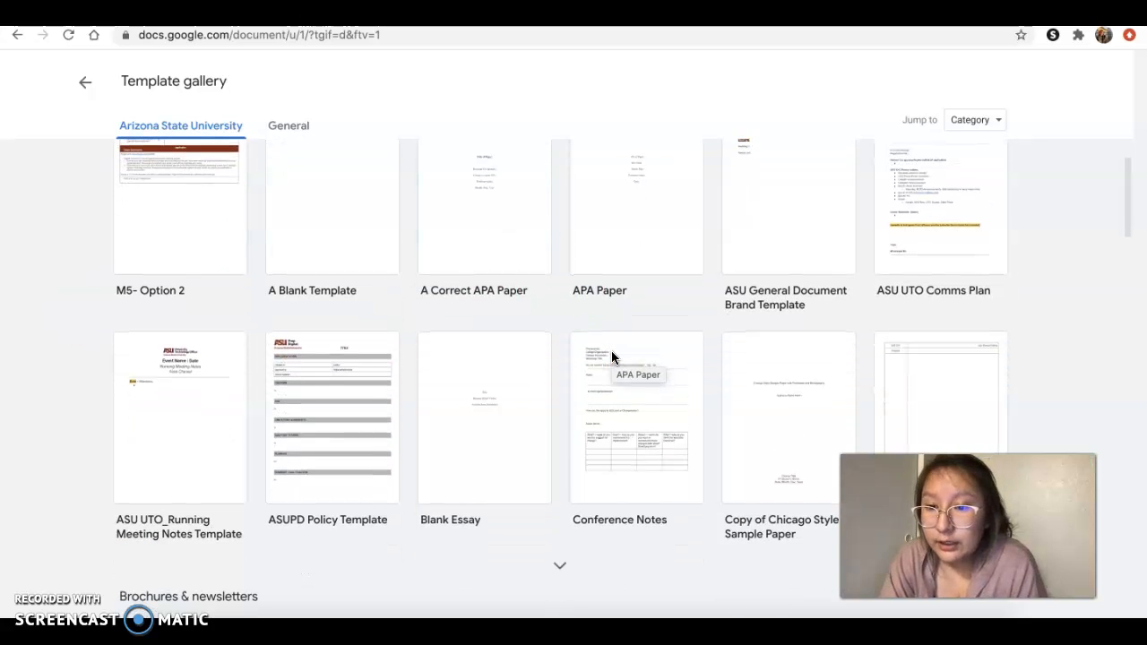
{"action": "scroll", "coordinate": [612, 357], "scroll_direction": "down", "scroll_amount": 5}
{"action": "scroll", "coordinate": [612, 358], "scroll_direction": "down", "scroll_amount": 5}
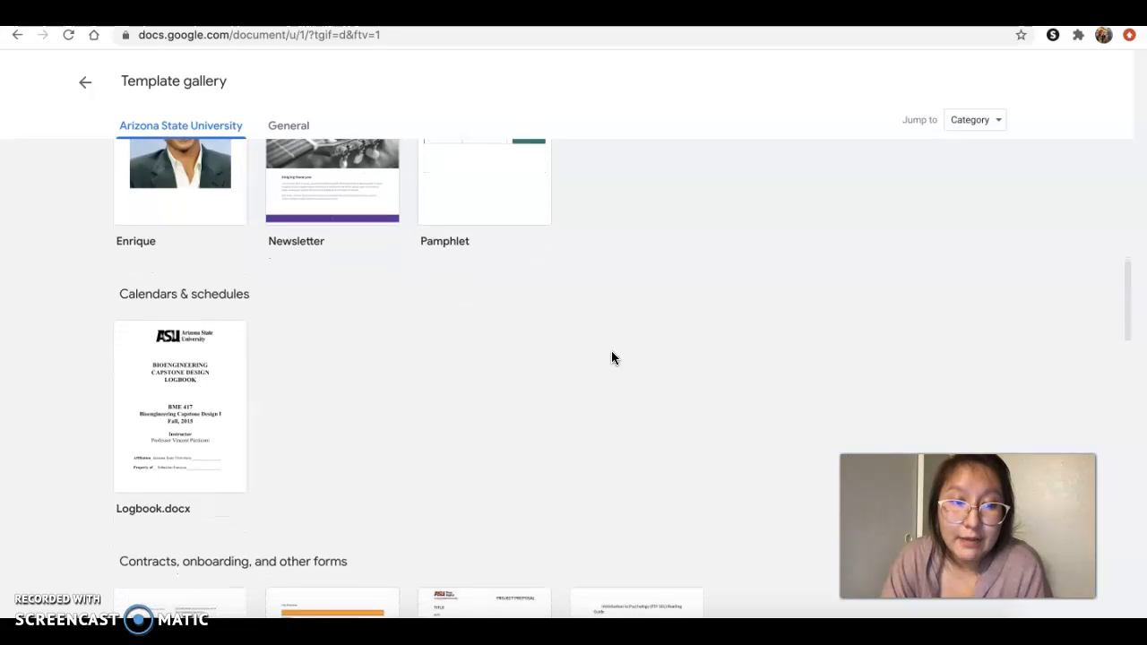
{"action": "scroll", "coordinate": [612, 357], "scroll_direction": "down", "scroll_amount": 3}
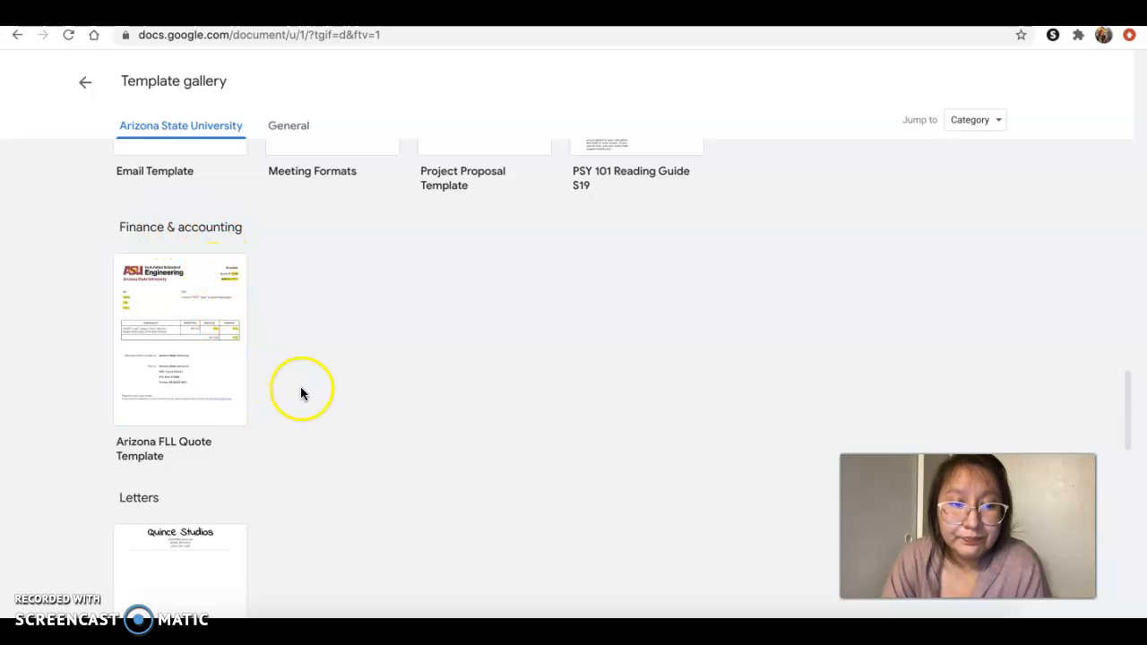
{"action": "scroll", "coordinate": [301, 391], "scroll_direction": "down", "scroll_amount": 5}
{"action": "left_click", "coordinate": [87, 83]}
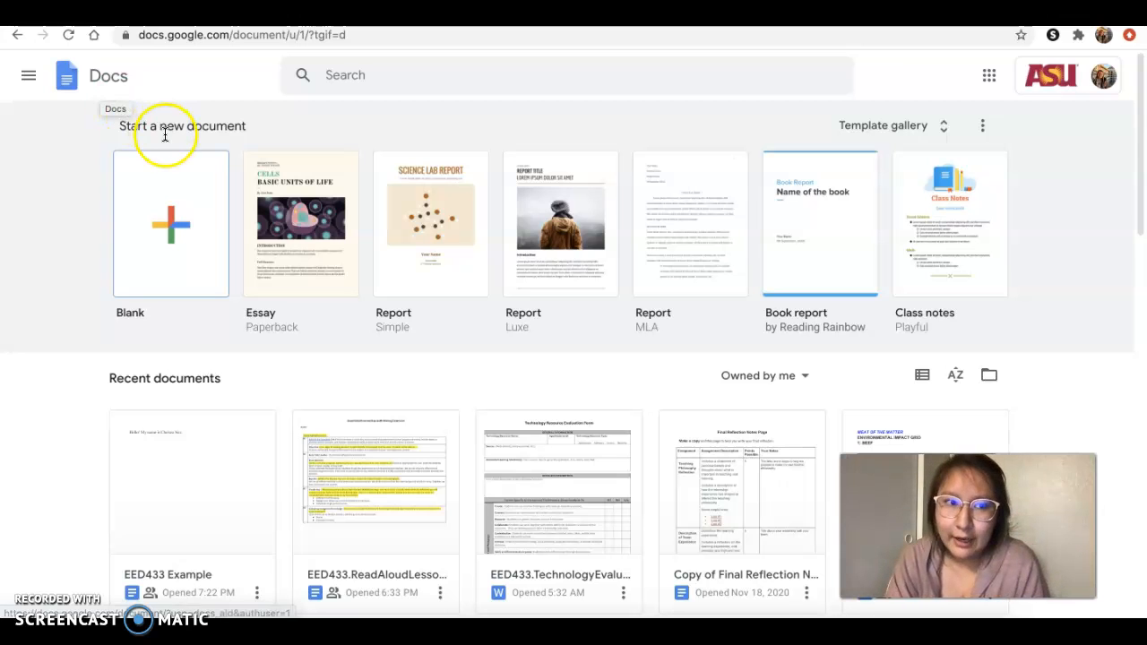
Create a new blank document.
{"action": "left_click", "coordinate": [173, 208]}
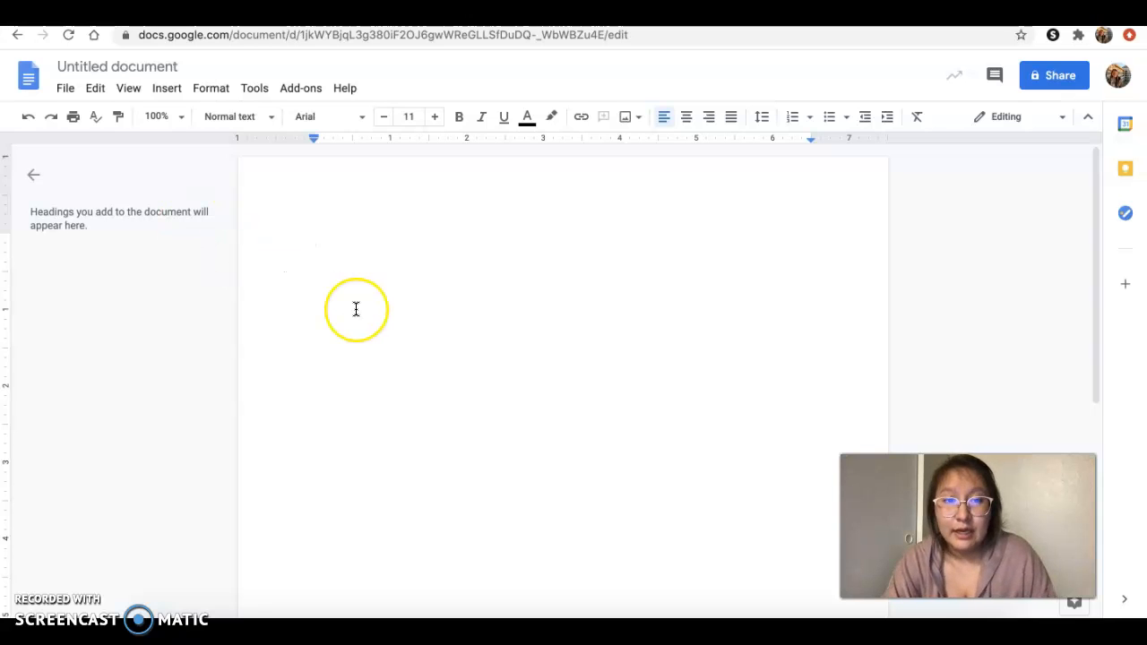
{"action": "scroll", "coordinate": [355, 309], "scroll_direction": "up", "scroll_amount": 5}
{"action": "scroll", "coordinate": [355, 309], "scroll_direction": "down", "scroll_amount": 5}
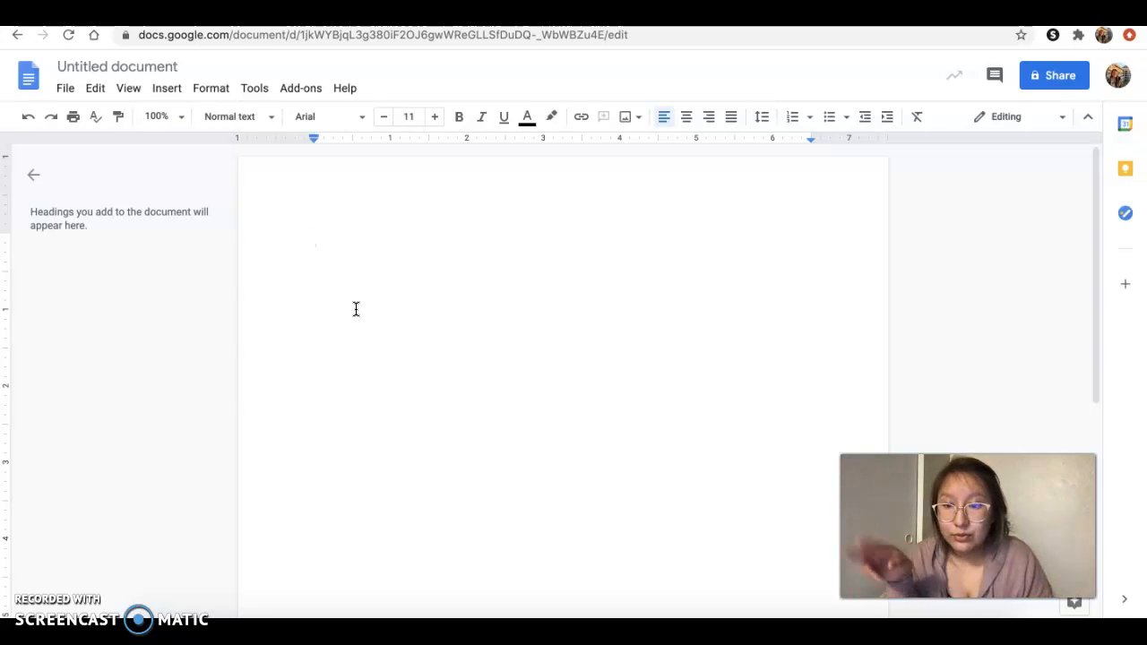
{"action": "scroll", "coordinate": [356, 309], "scroll_direction": "down", "scroll_amount": 1}
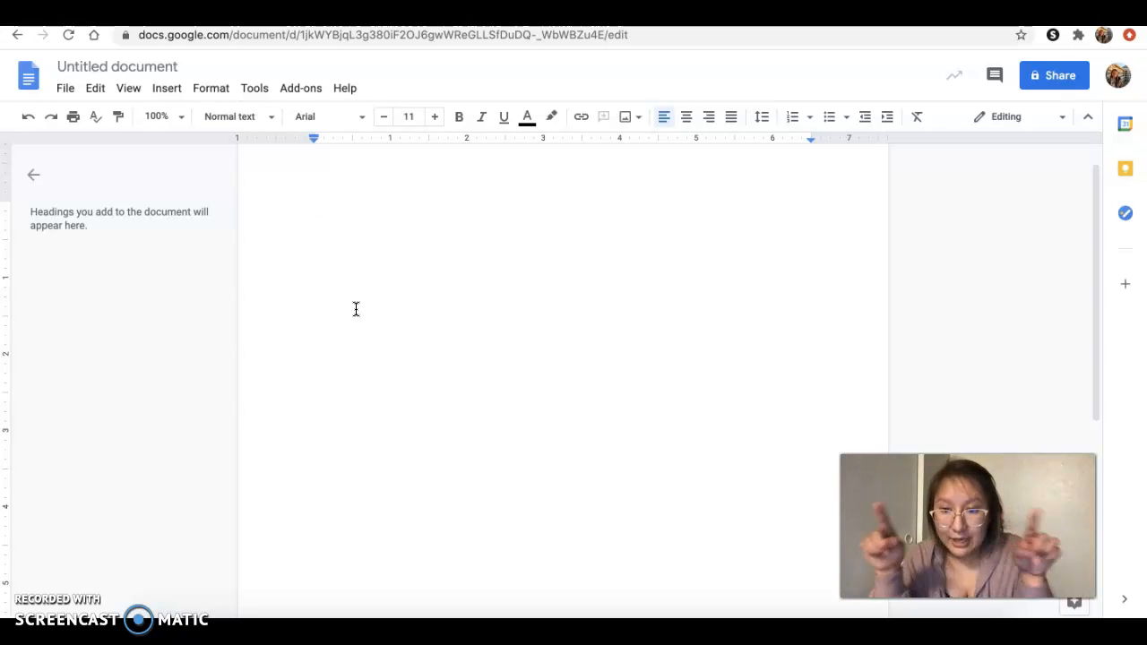
{"action": "scroll", "coordinate": [356, 309], "scroll_direction": "up", "scroll_amount": 3}
{"action": "scroll", "coordinate": [355, 309], "scroll_direction": "up", "scroll_amount": 2}
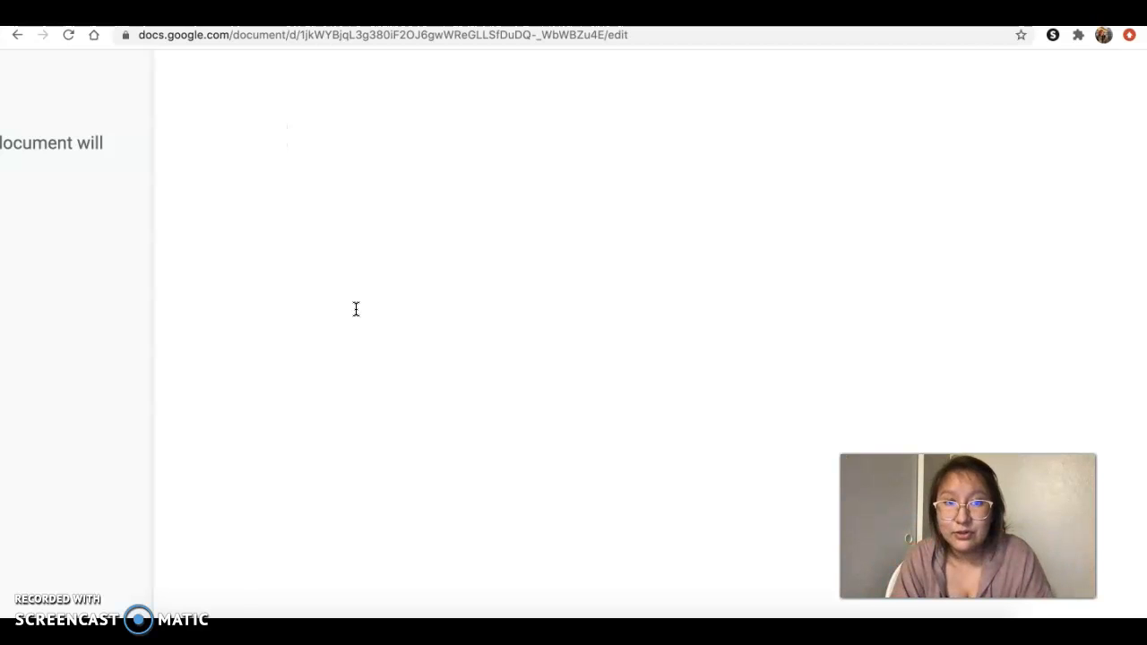
{"action": "scroll", "coordinate": [356, 309], "scroll_direction": "down", "scroll_amount": 5}
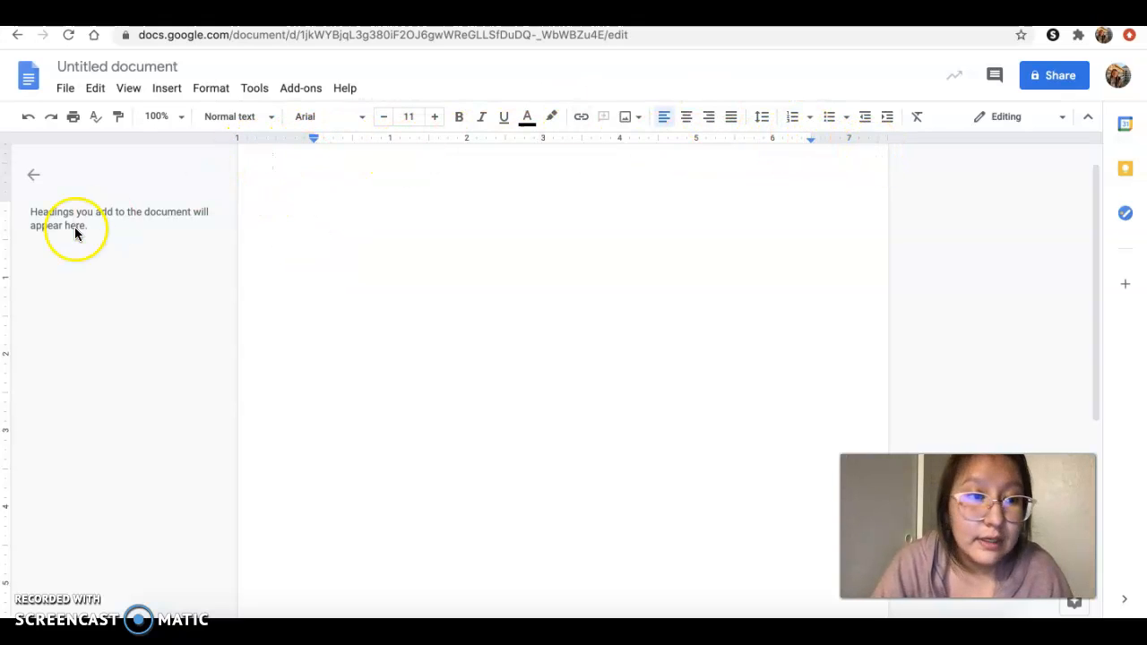
{"action": "scroll", "coordinate": [289, 355], "scroll_direction": "down", "scroll_amount": 3}
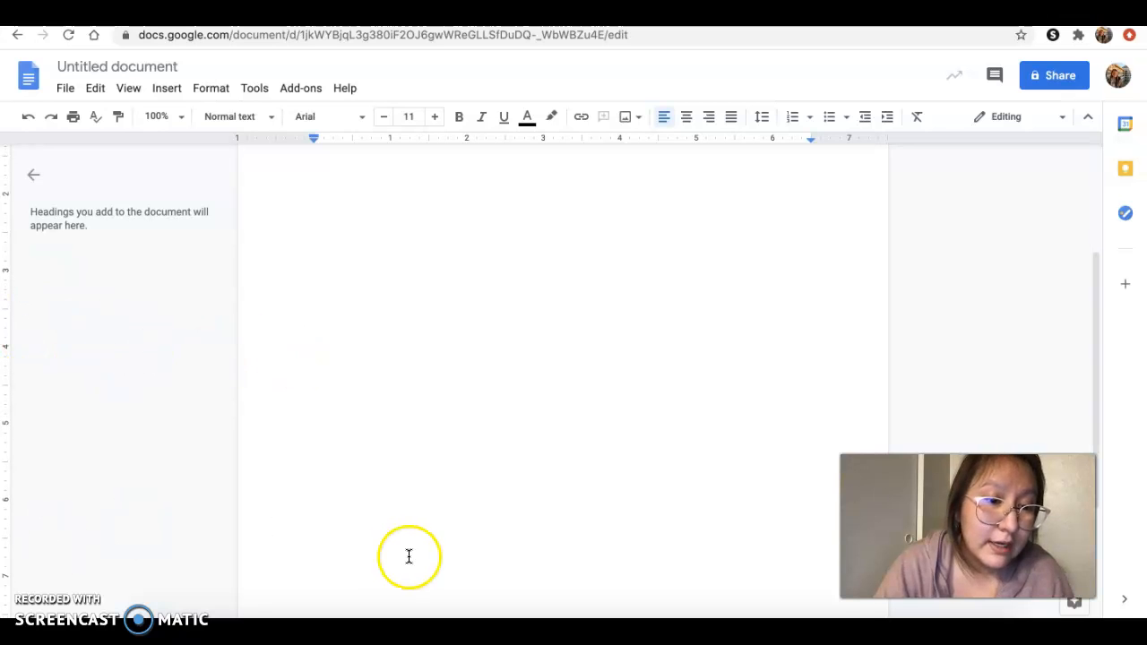
{"action": "scroll", "coordinate": [409, 556], "scroll_direction": "down", "scroll_amount": 4}
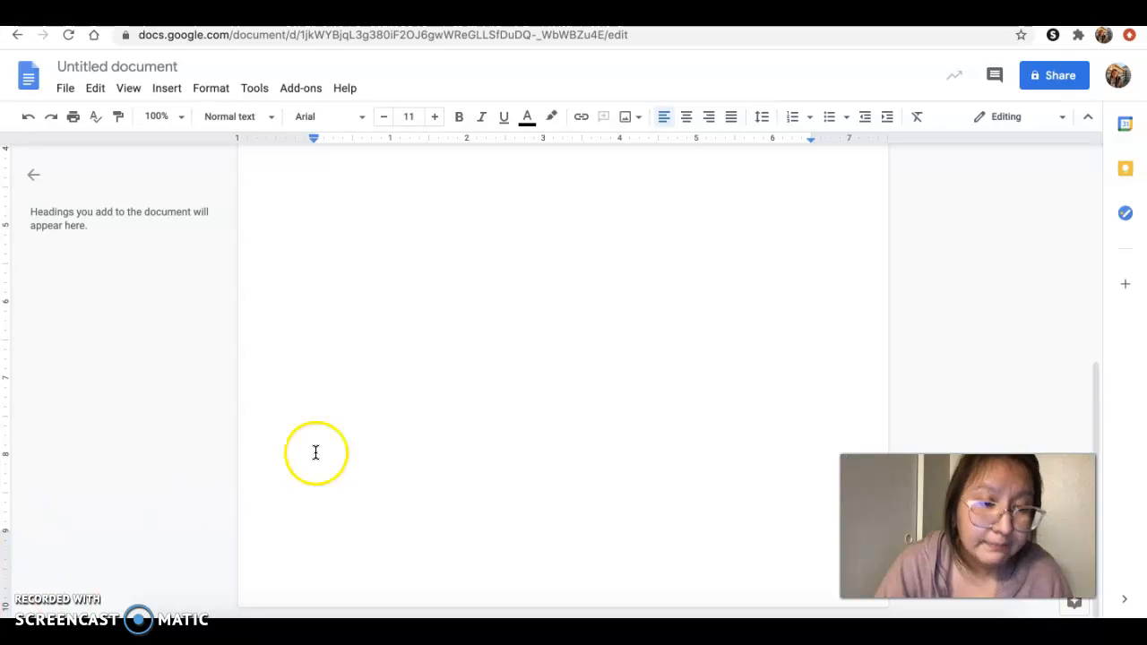
{"action": "scroll", "coordinate": [340, 444], "scroll_direction": "up", "scroll_amount": 8}
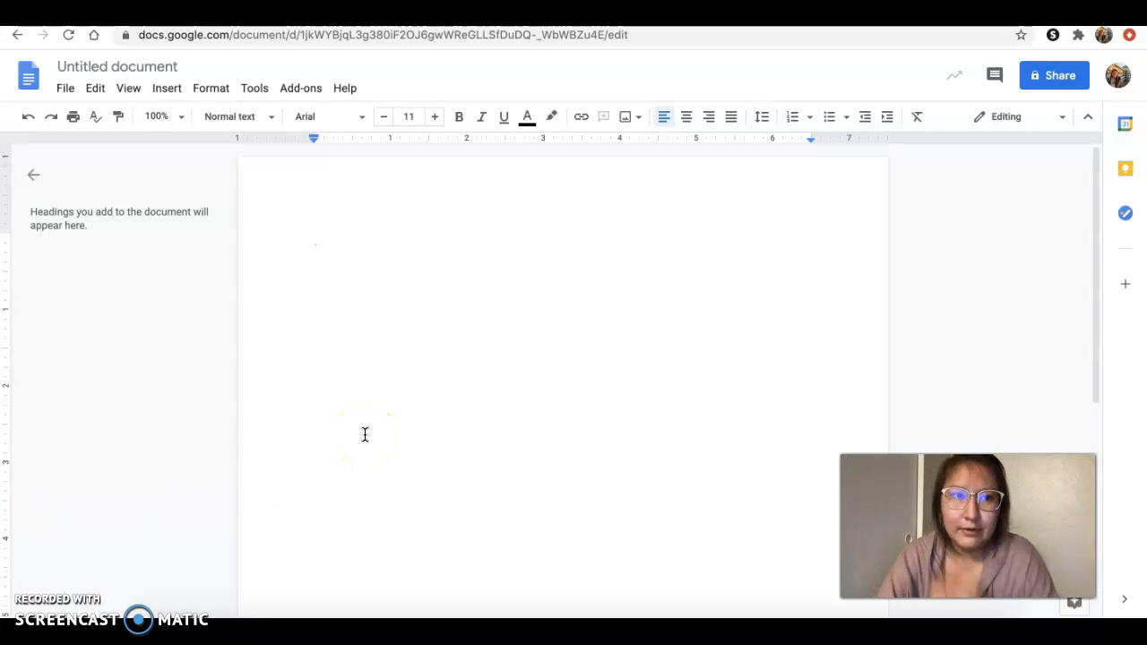
Rename the untitled document as "EED433 Example".
{"action": "left_click", "coordinate": [131, 66]}
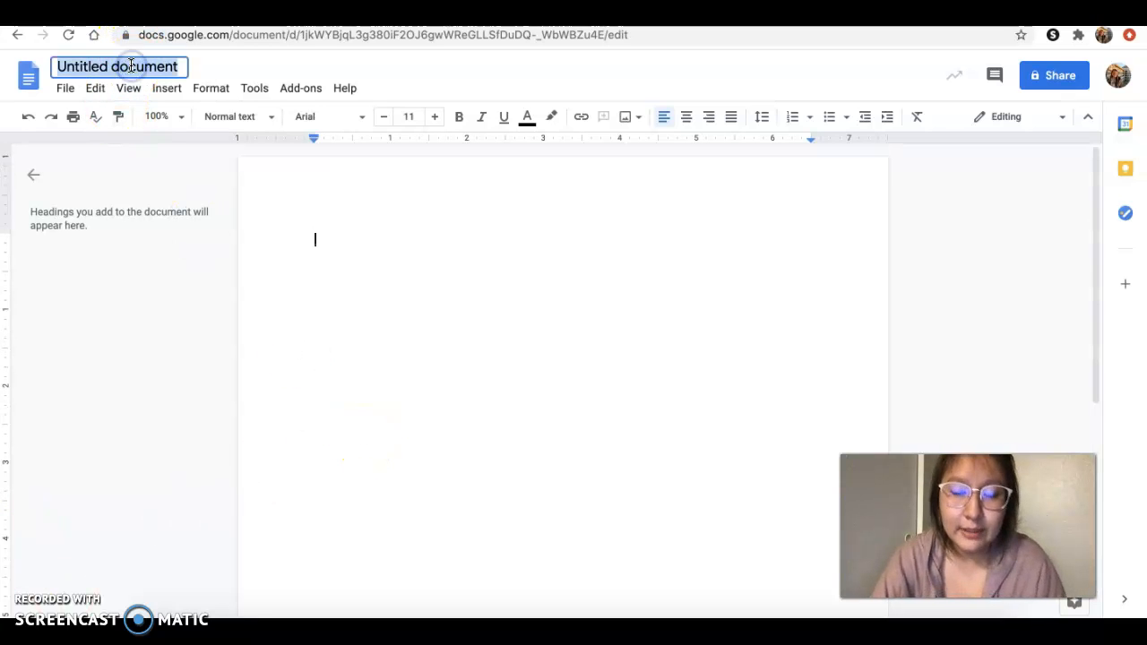
{"action": "key", "text": "BackSpace"}
{"action": "type", "text": "EED"}
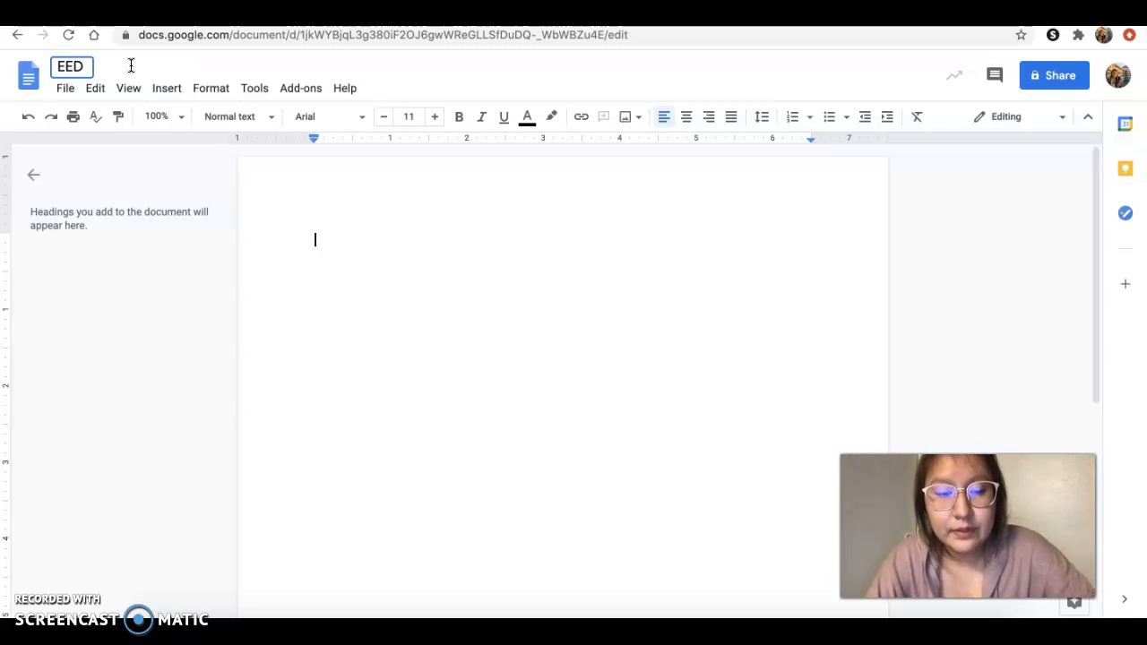
{"action": "type", "text": "433 Example"}
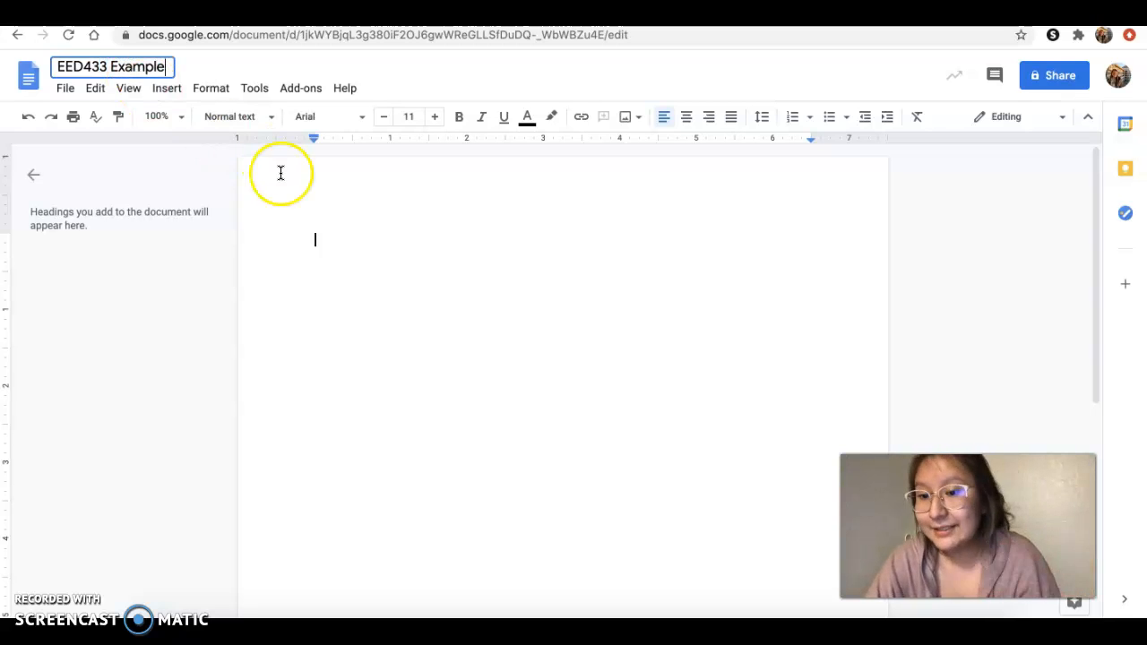
{"action": "left_click", "coordinate": [346, 256]}
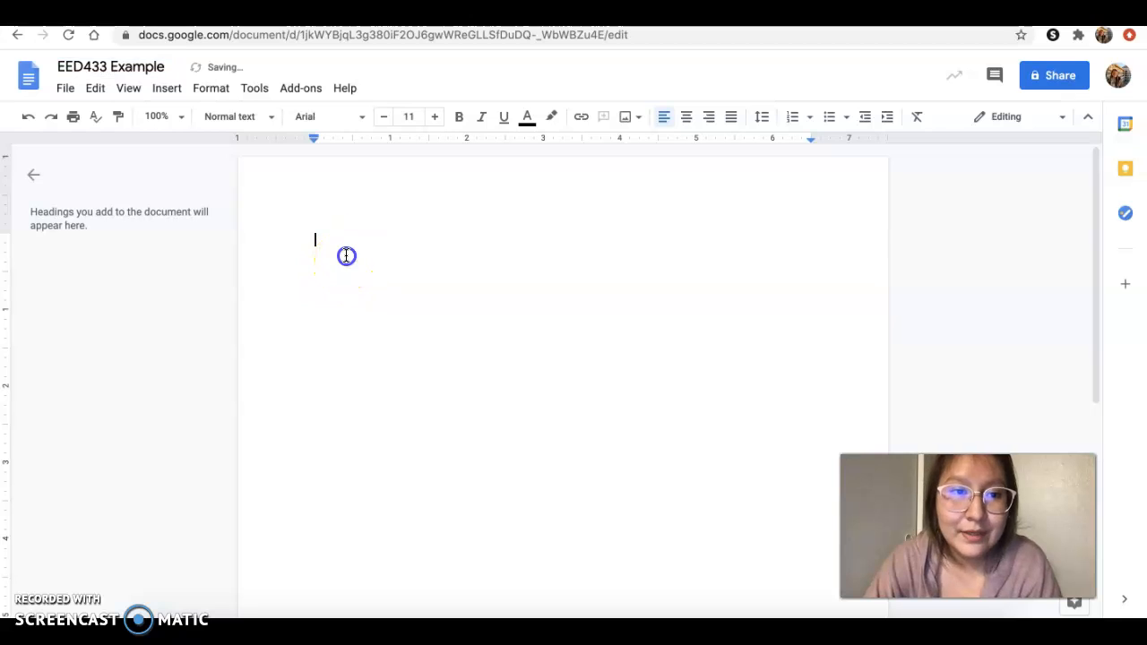
Set the document's font to Times New Roman with a font size of 12.
{"action": "left_click", "coordinate": [359, 119]}
{"action": "left_click", "coordinate": [414, 215]}
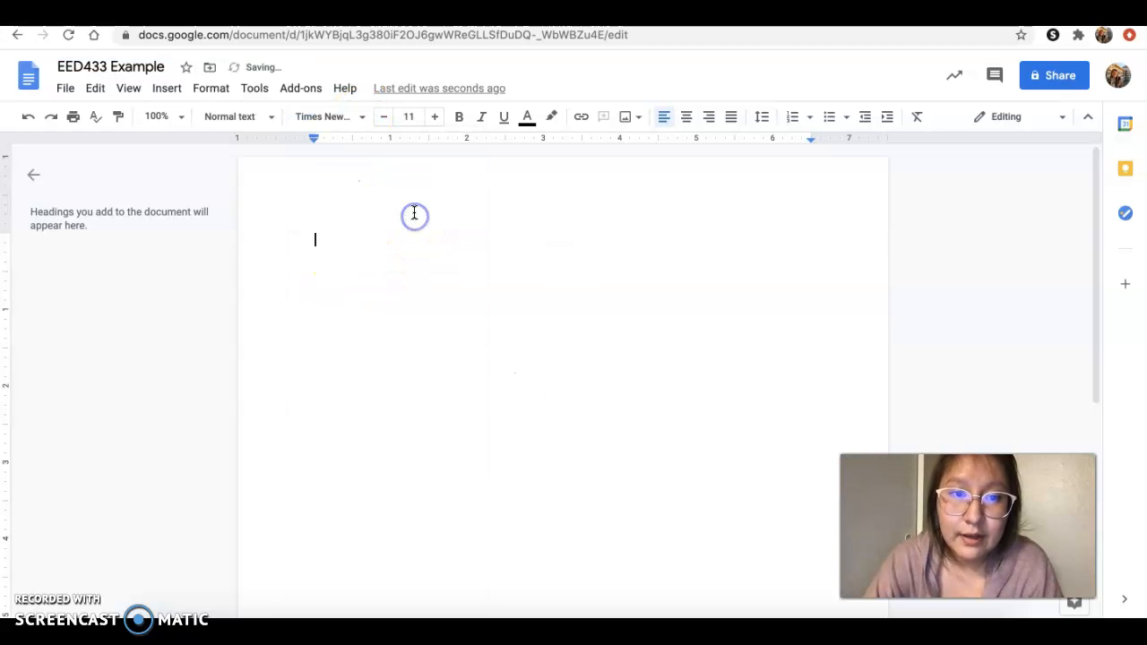
{"action": "left_click", "coordinate": [410, 117]}
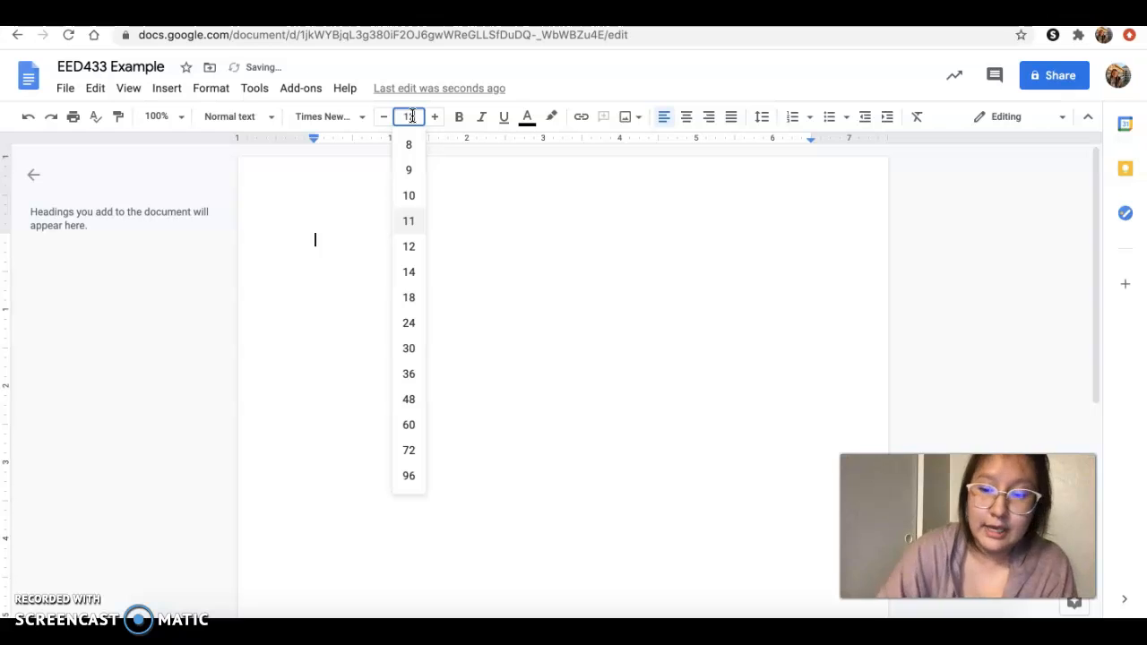
{"action": "type", "text": "12"}
{"action": "key", "text": "Return"}
Try out the bold, italic and underline formatting on the empty first line.
{"action": "left_click", "coordinate": [459, 118]}
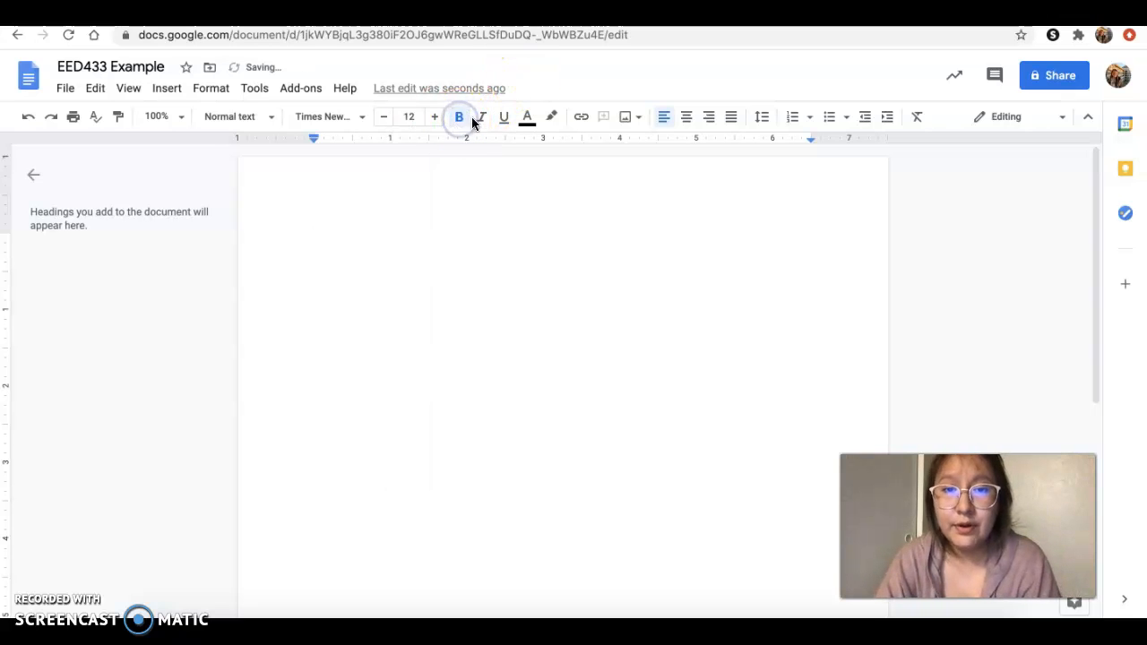
{"action": "left_click", "coordinate": [482, 118]}
{"action": "left_click", "coordinate": [502, 119]}
{"action": "left_click", "coordinate": [484, 118]}
{"action": "left_click", "coordinate": [504, 119]}
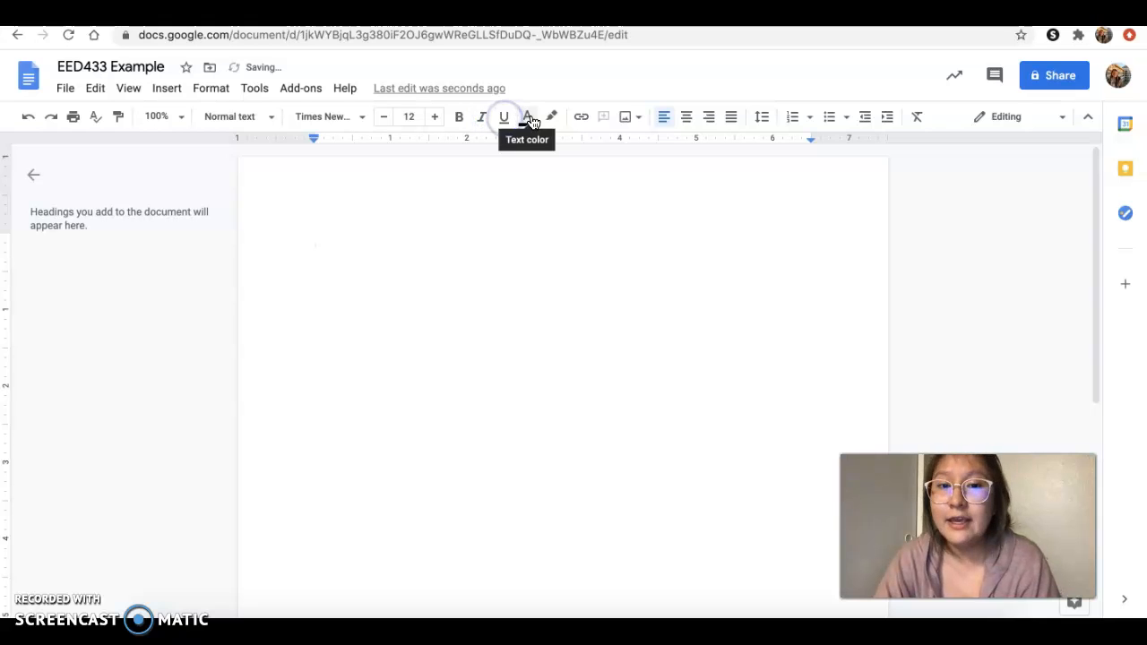
Set the text color to blue and write "Hello my name is" followed by the author's full name.
{"action": "left_click", "coordinate": [528, 119]}
{"action": "left_click", "coordinate": [657, 176]}
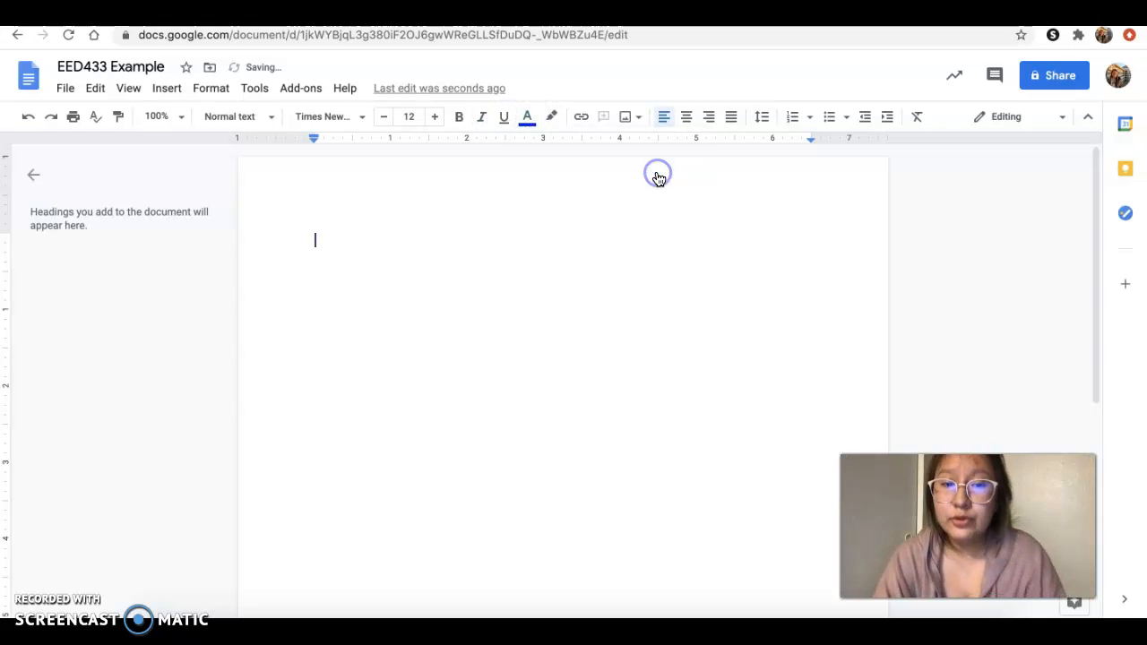
{"action": "type", "text": "Hello"}
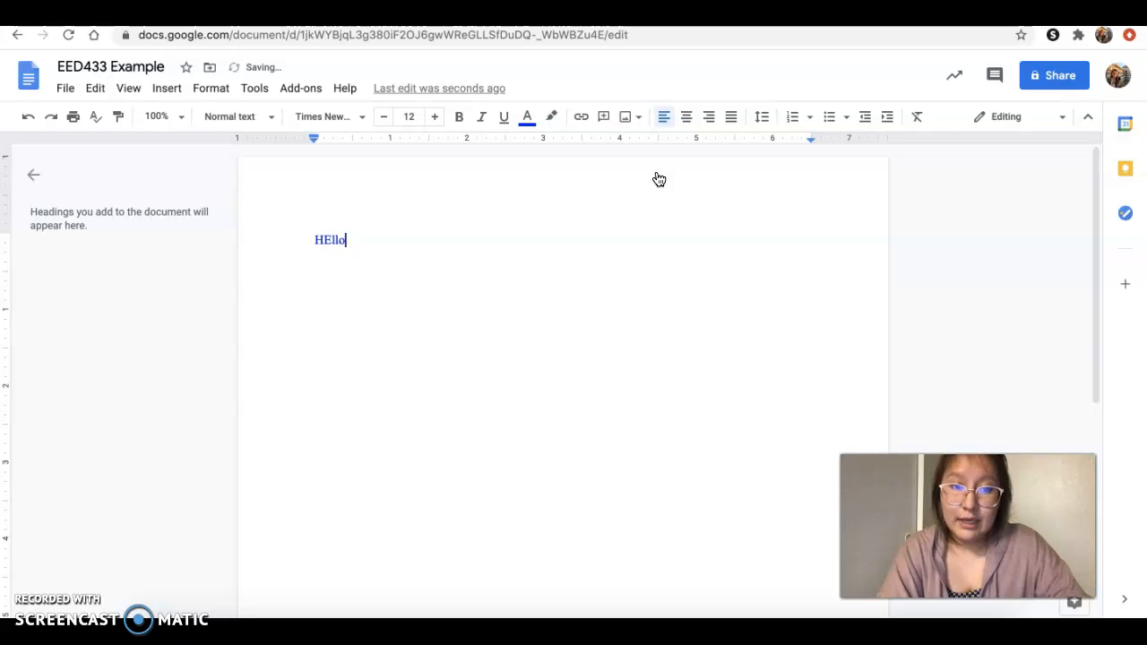
{"action": "key", "text": "BackSpace"}
{"action": "key", "text": "BackSpace"}
{"action": "key", "text": "BackSpace"}
{"action": "key", "text": "BackSpace"}
{"action": "type", "text": "ello"}
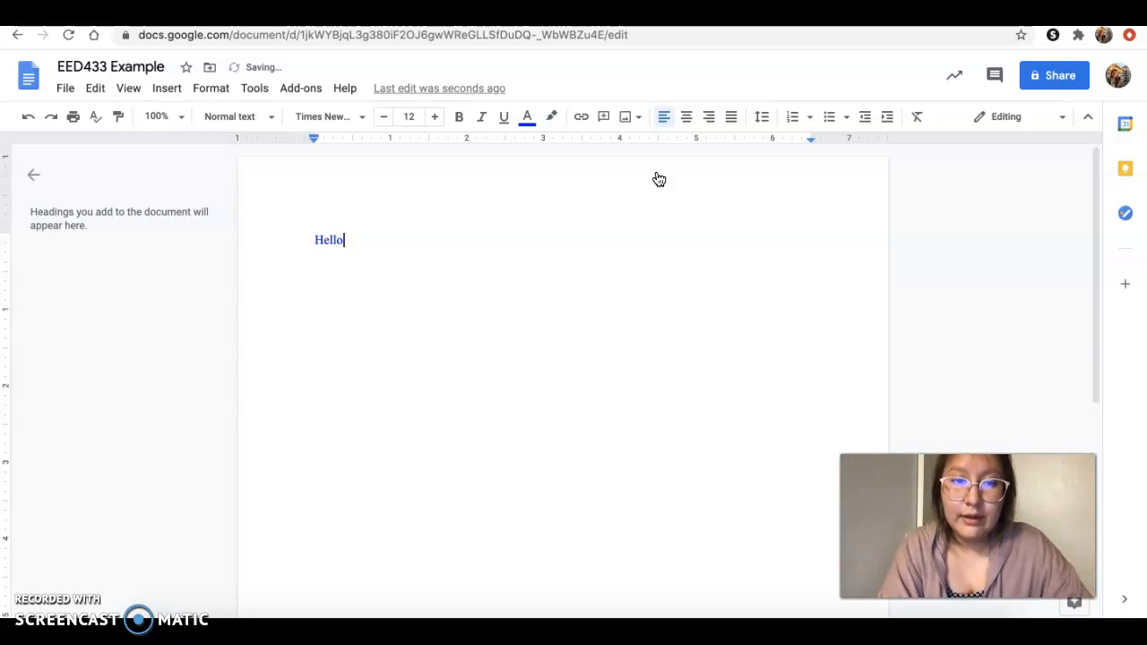
{"action": "type", "text": " my"}
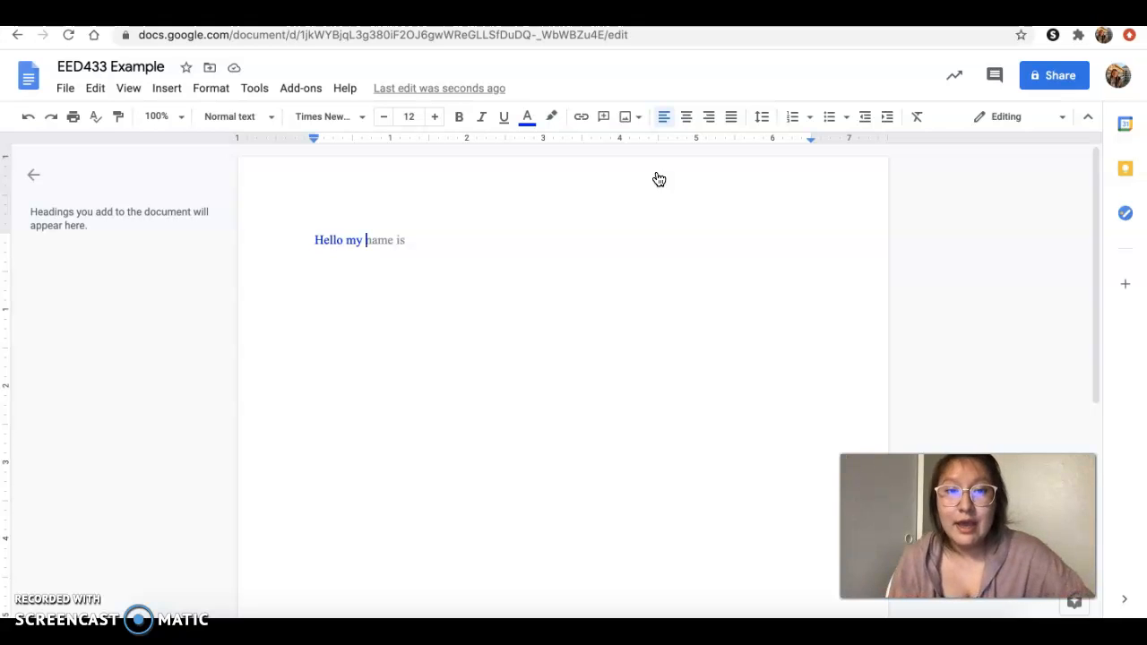
{"action": "key", "text": "Tab"}
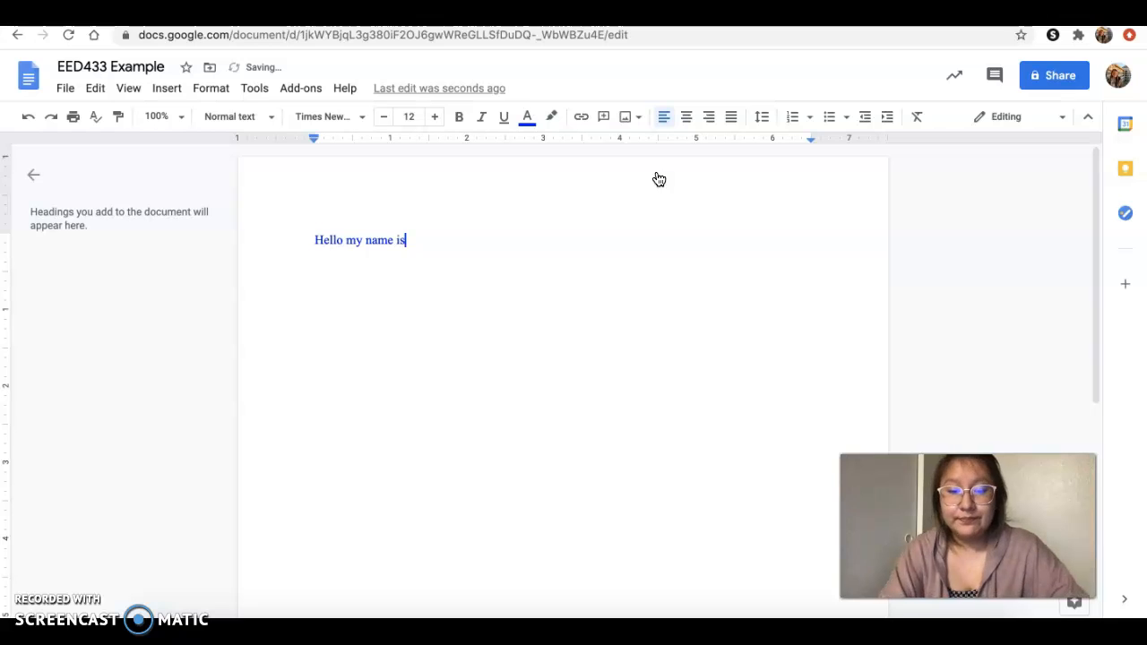
{"action": "type", "text": "Chelsea Nez"}
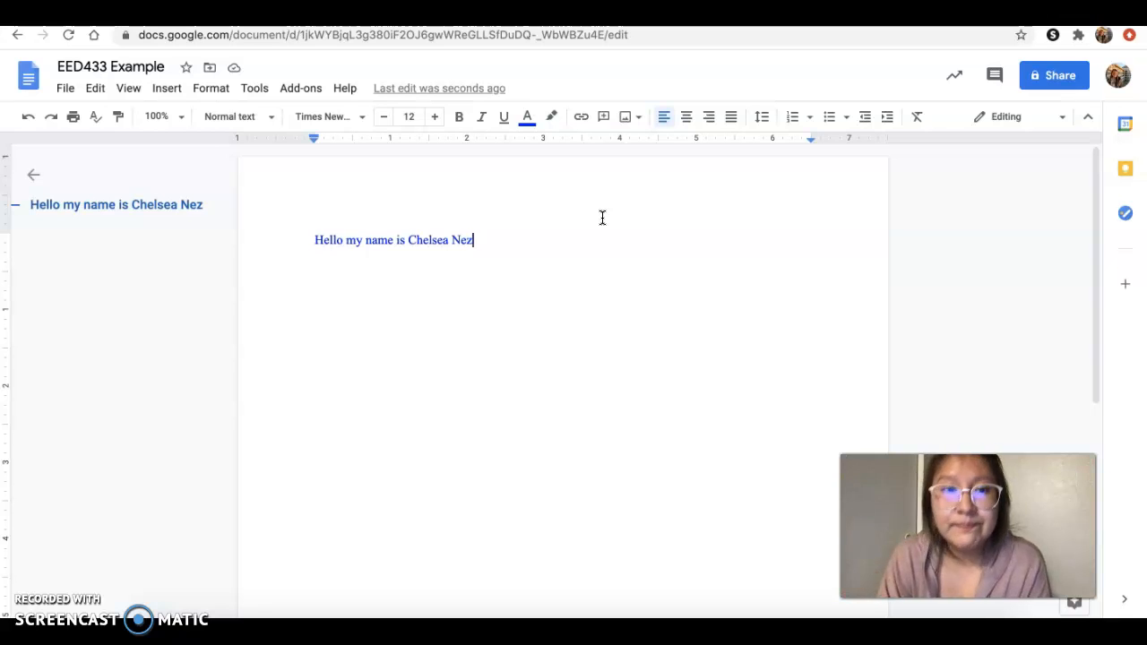
Open the list of keyboard shortcuts and examine the text formatting shortcuts for bold, italic and underline.
{"action": "left_click", "coordinate": [346, 90]}
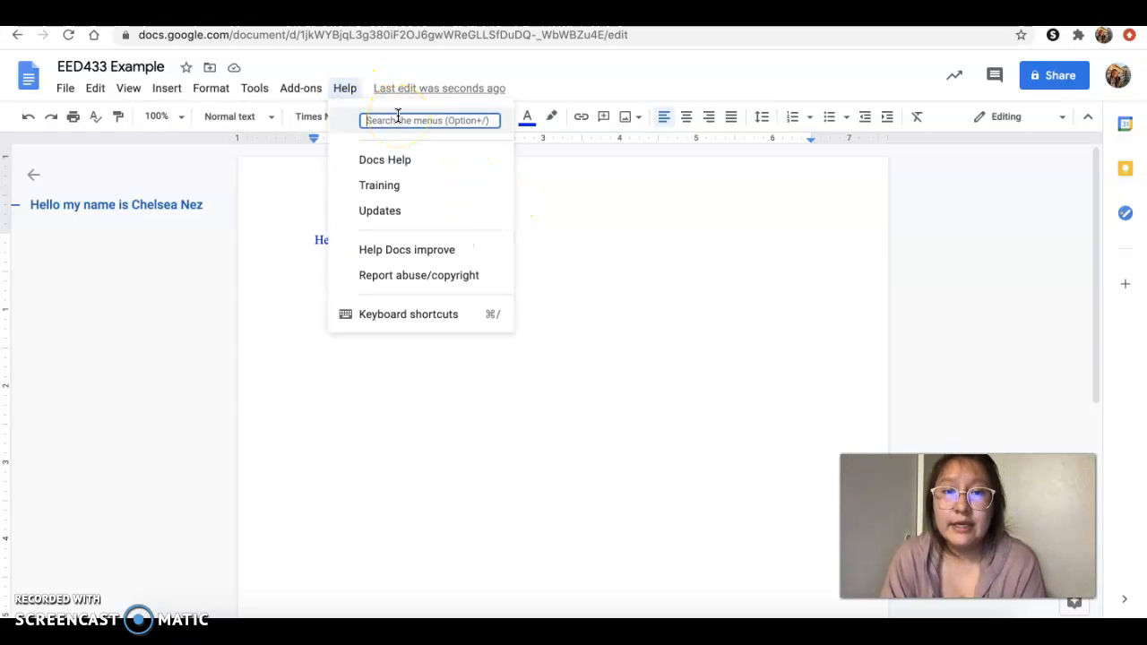
{"action": "left_click", "coordinate": [412, 323]}
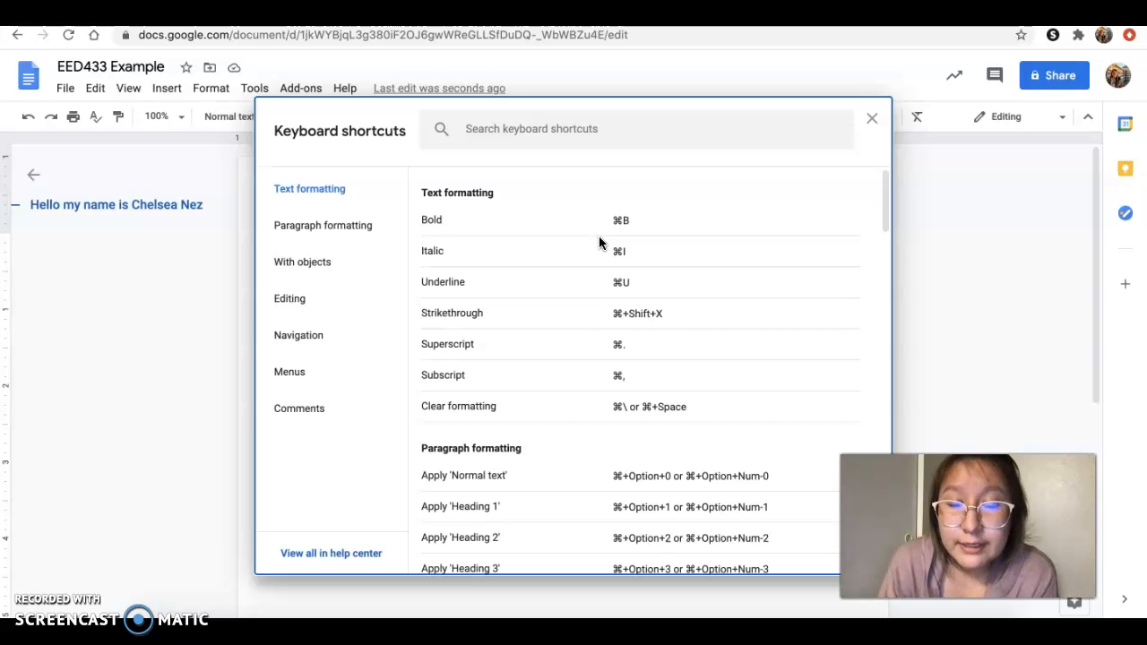
{"action": "left_click", "coordinate": [619, 284]}
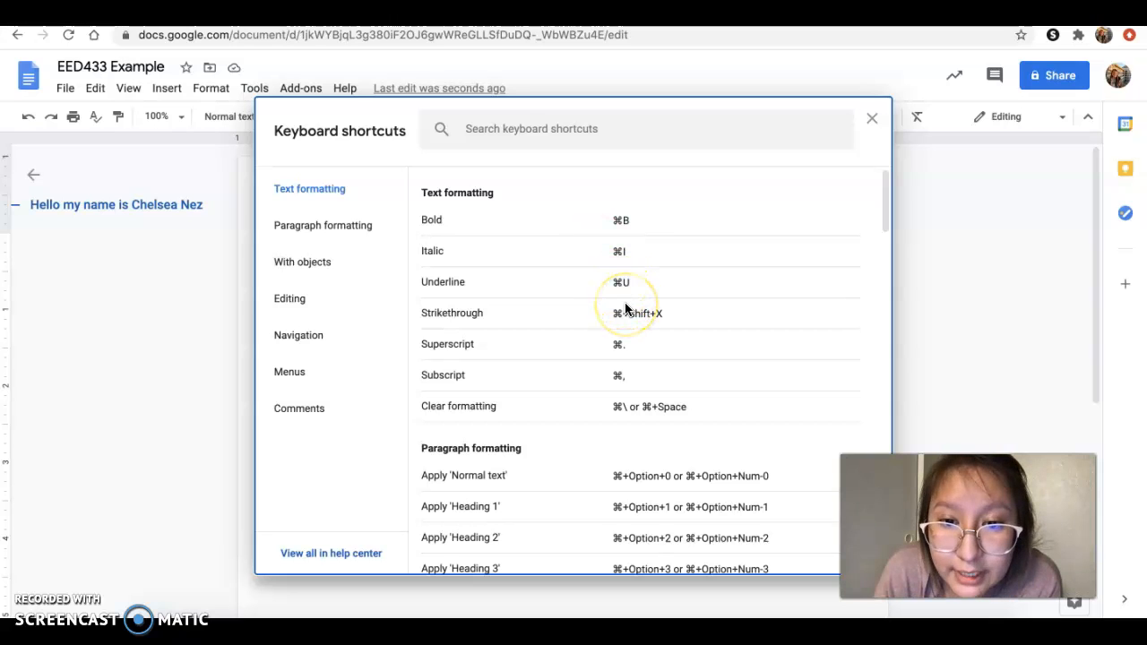
Examine the paragraph formatting, object, editing and navigation shortcuts, check the shortcut search, and close the list.
{"action": "scroll", "coordinate": [624, 304], "scroll_direction": "down", "scroll_amount": 3}
{"action": "scroll", "coordinate": [625, 309], "scroll_direction": "down", "scroll_amount": 5}
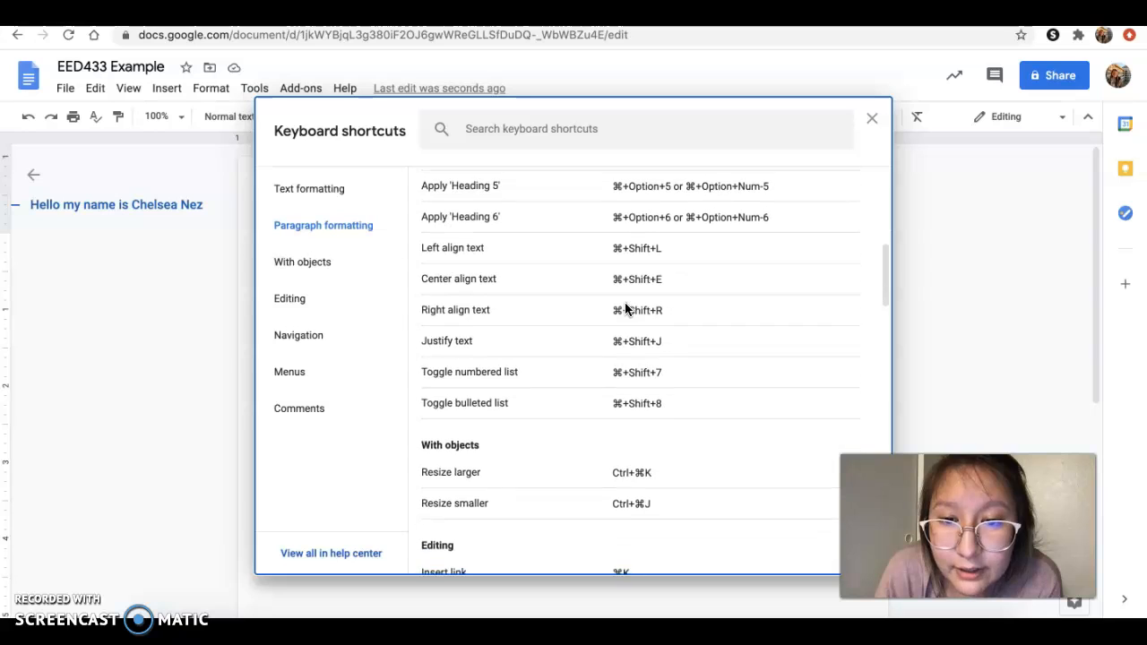
{"action": "scroll", "coordinate": [625, 309], "scroll_direction": "down", "scroll_amount": 1}
{"action": "scroll", "coordinate": [625, 309], "scroll_direction": "down", "scroll_amount": 2}
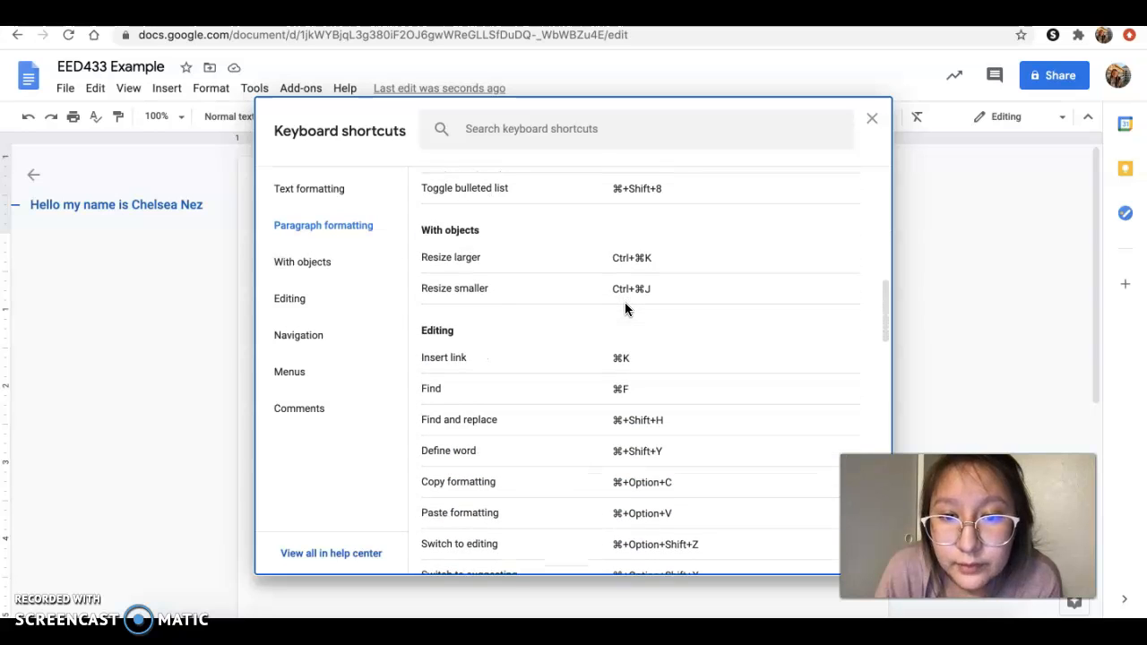
{"action": "scroll", "coordinate": [625, 309], "scroll_direction": "down", "scroll_amount": 2}
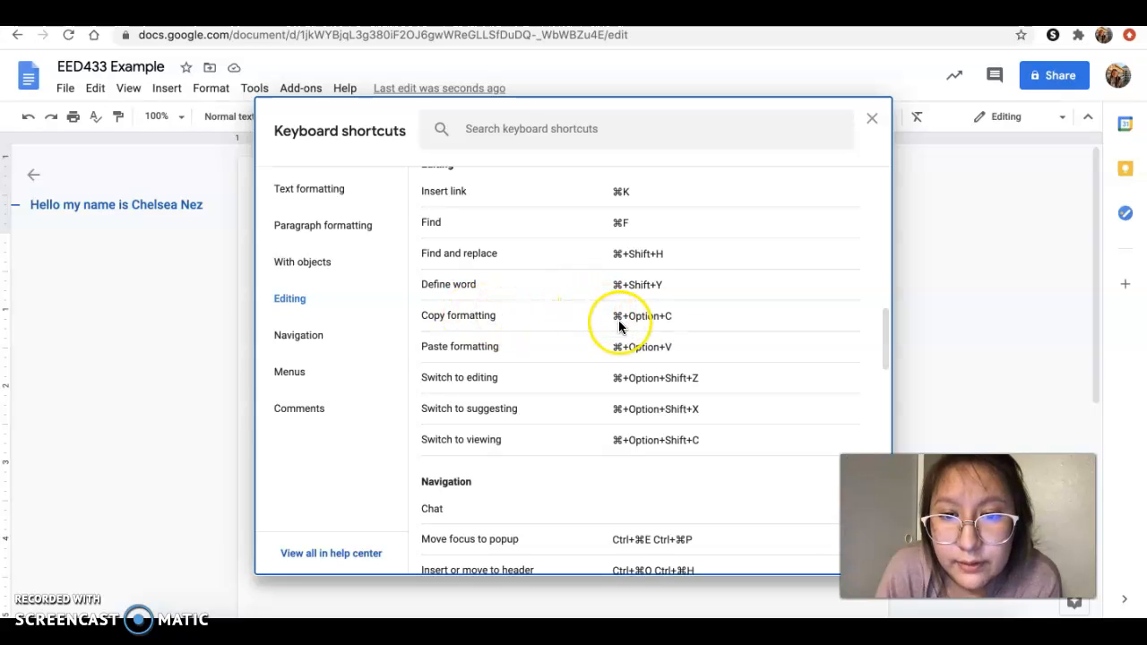
{"action": "scroll", "coordinate": [619, 327], "scroll_direction": "down", "scroll_amount": 1}
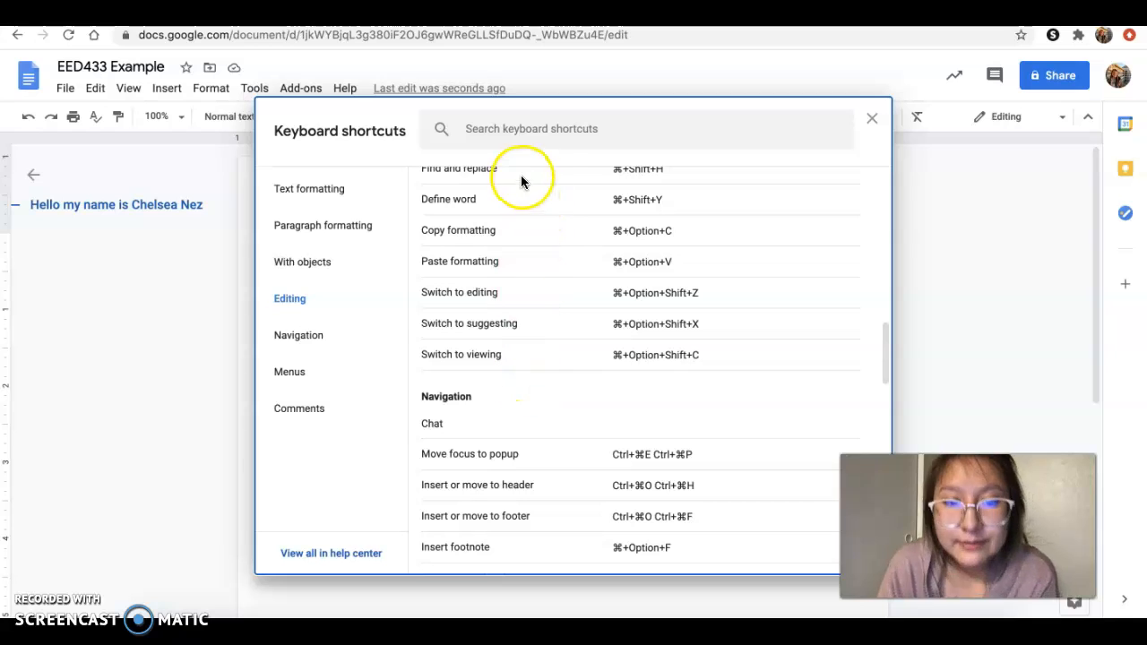
{"action": "left_click", "coordinate": [535, 131]}
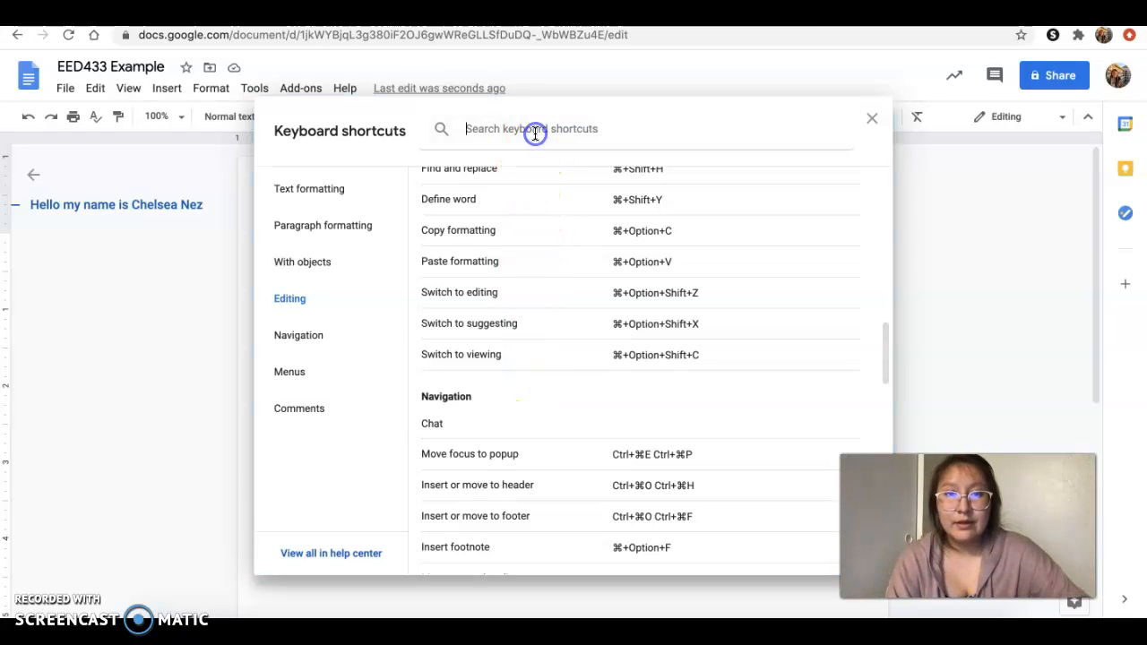
{"action": "left_click", "coordinate": [870, 117]}
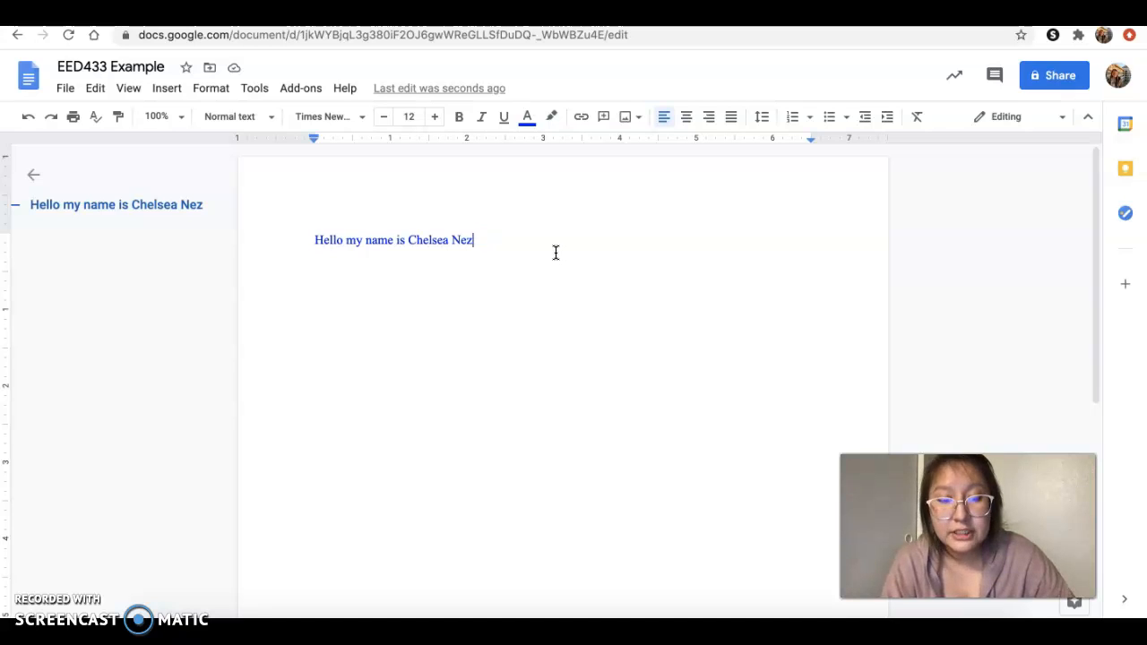
Check the document's word count, including pages and characters, and close the count.
{"action": "key", "text": "ctrl+shift+c"}
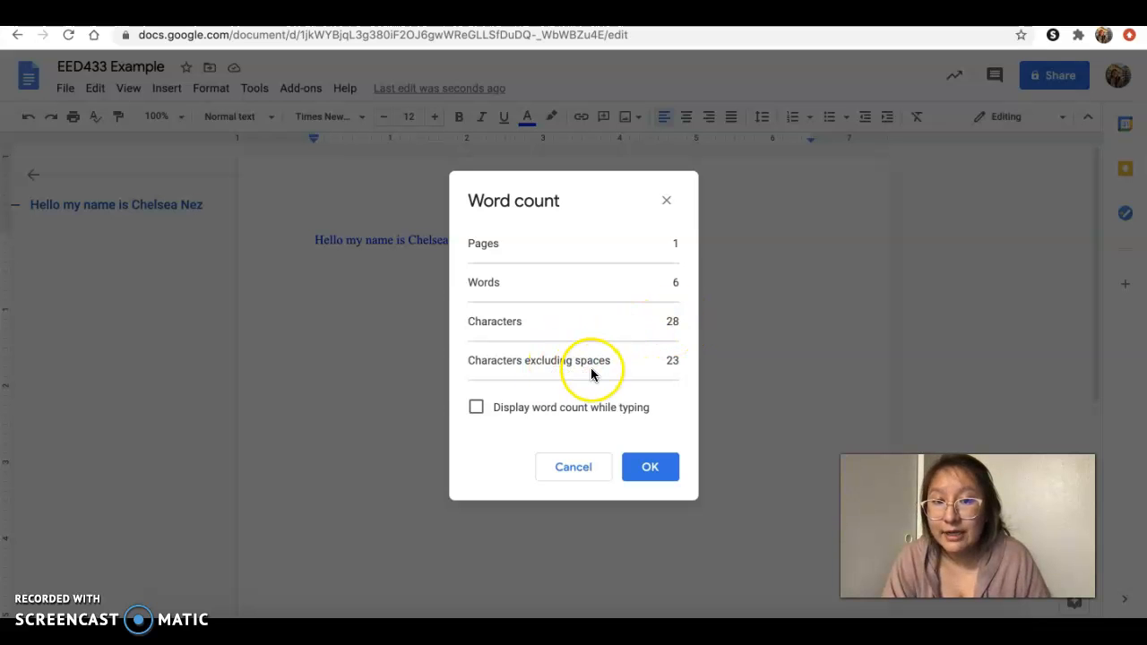
{"action": "left_click", "coordinate": [670, 468]}
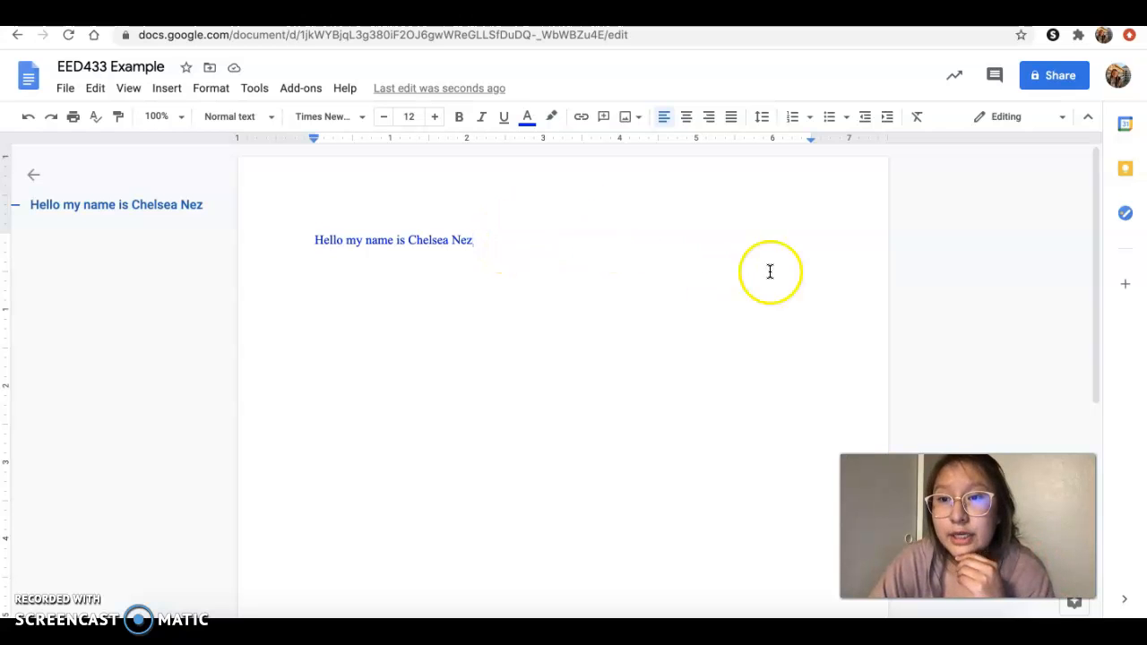
Share the document with the first suggested contact as Editor, notifying them with the message "Example pt2.".
{"action": "left_click", "coordinate": [1052, 79]}
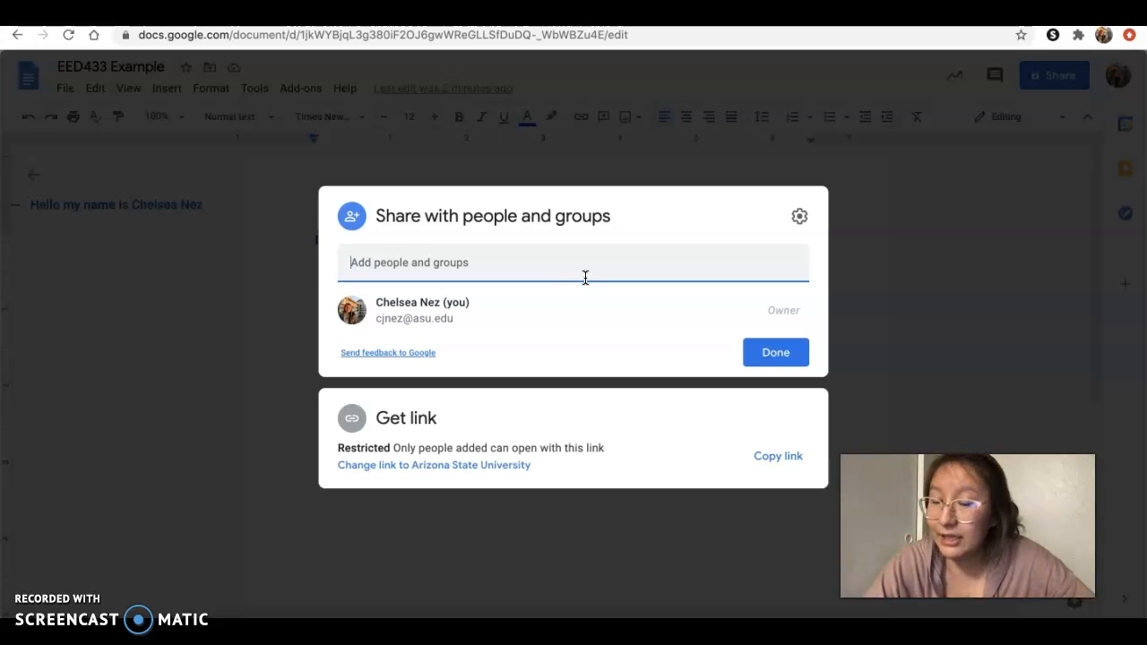
{"action": "left_click", "coordinate": [573, 274]}
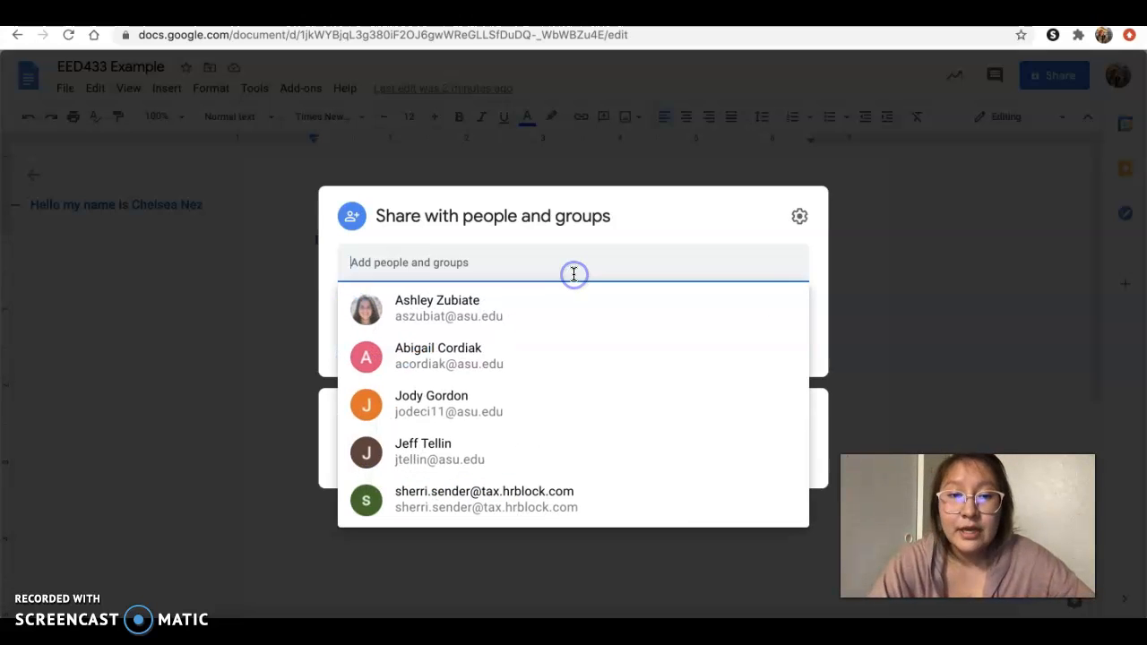
{"action": "left_click", "coordinate": [481, 307]}
{"action": "left_click", "coordinate": [439, 325]}
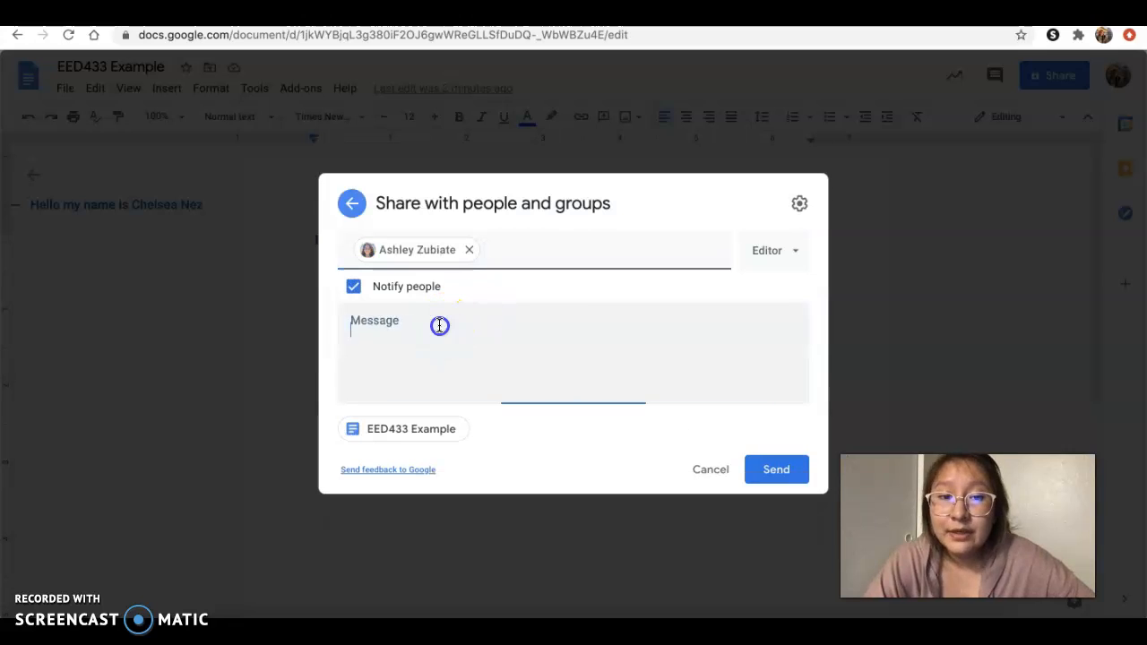
{"action": "type", "text": "Examp"}
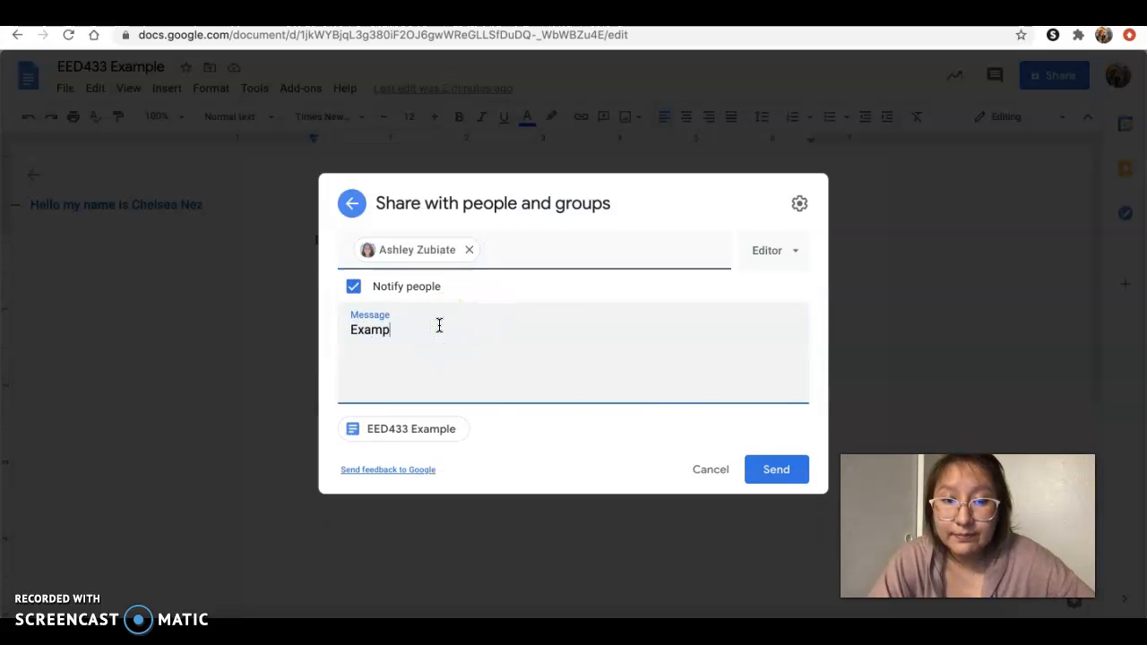
{"action": "type", "text": "le pt2."}
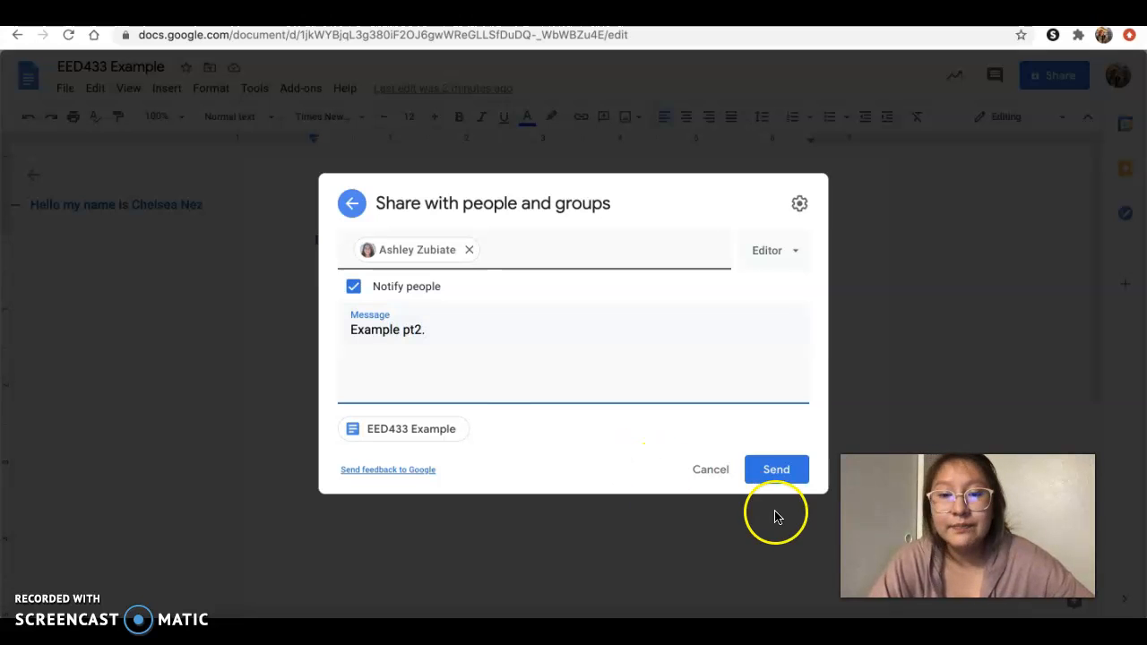
{"action": "left_click", "coordinate": [770, 484]}
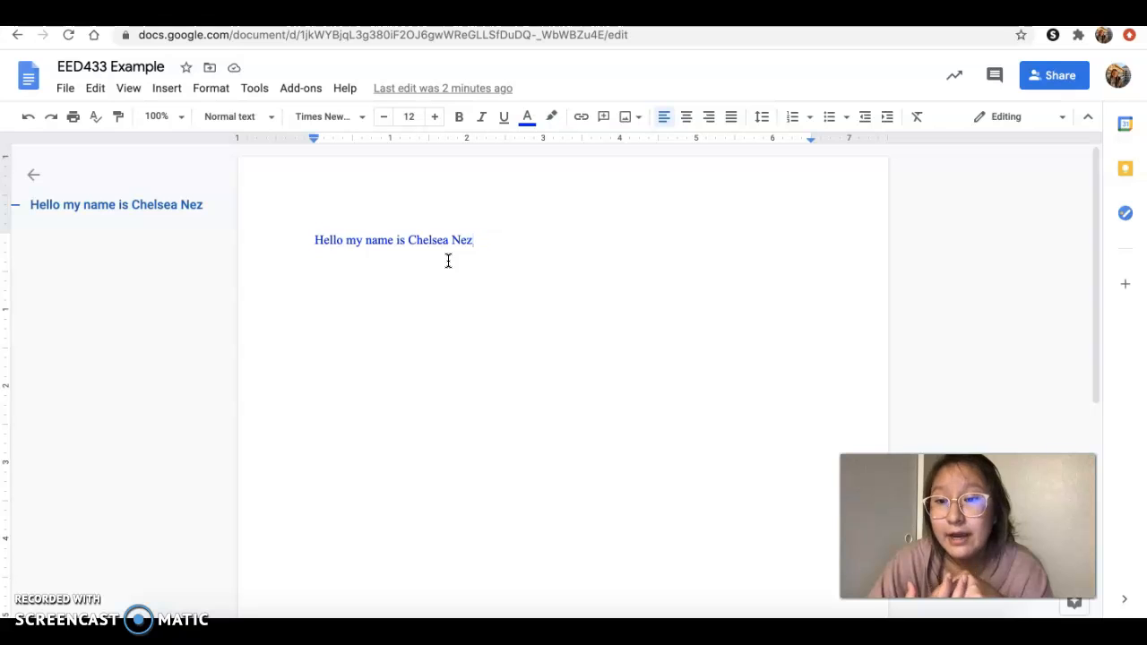
Add blank lines below the greeting and paste the web address copied from the untitled Google Slides presentation there.
{"action": "key", "text": "Return"}
{"action": "key", "text": "Return"}
{"action": "key", "text": "Return"}
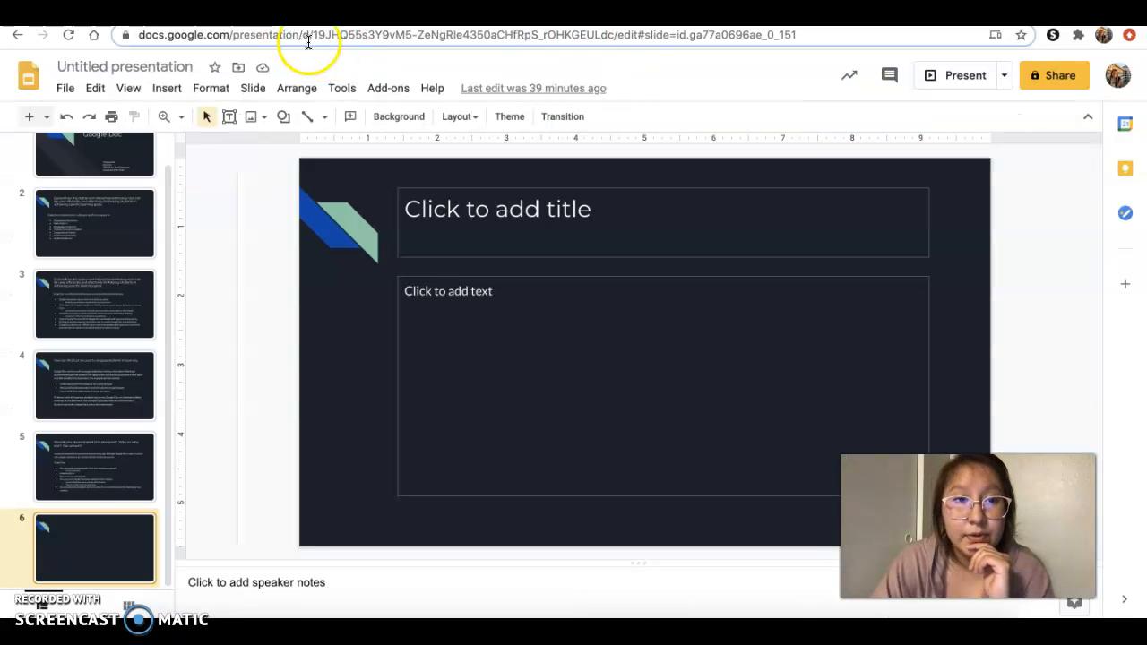
{"action": "left_click", "coordinate": [308, 36]}
{"action": "triple_click", "coordinate": [308, 35]}
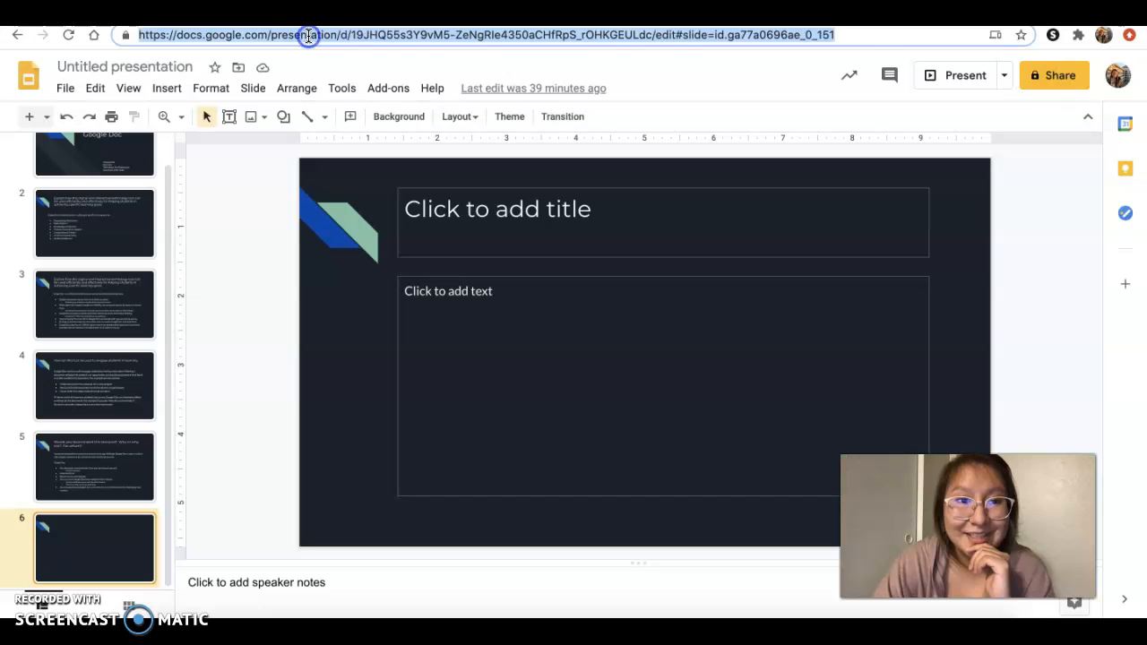
{"action": "right_click", "coordinate": [308, 36]}
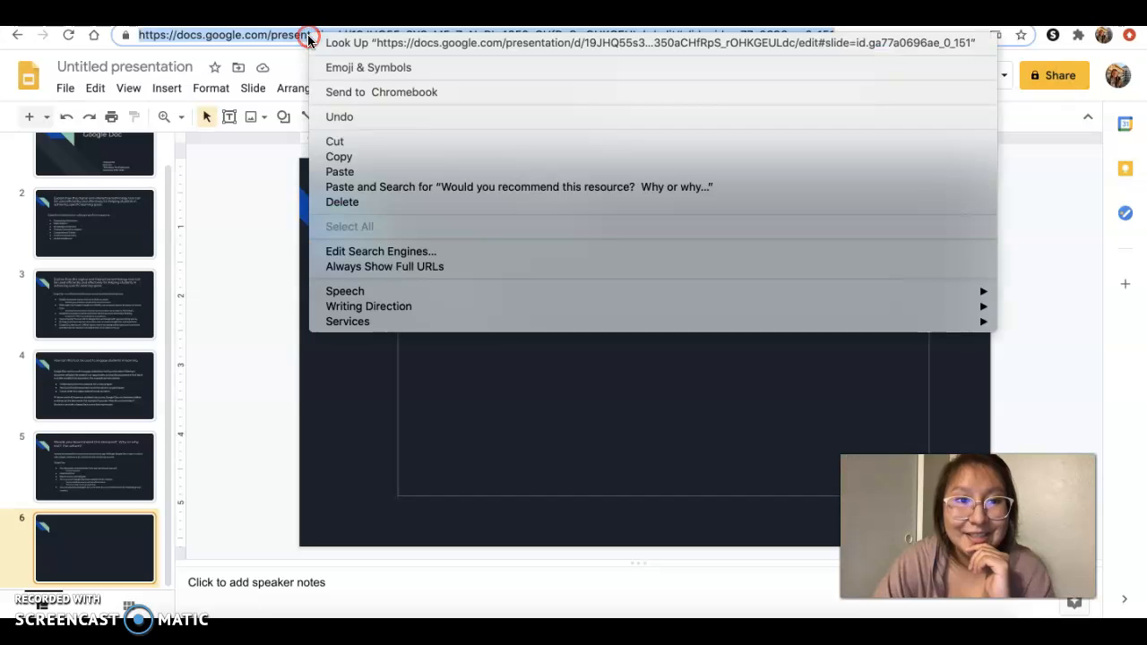
{"action": "left_click", "coordinate": [395, 157]}
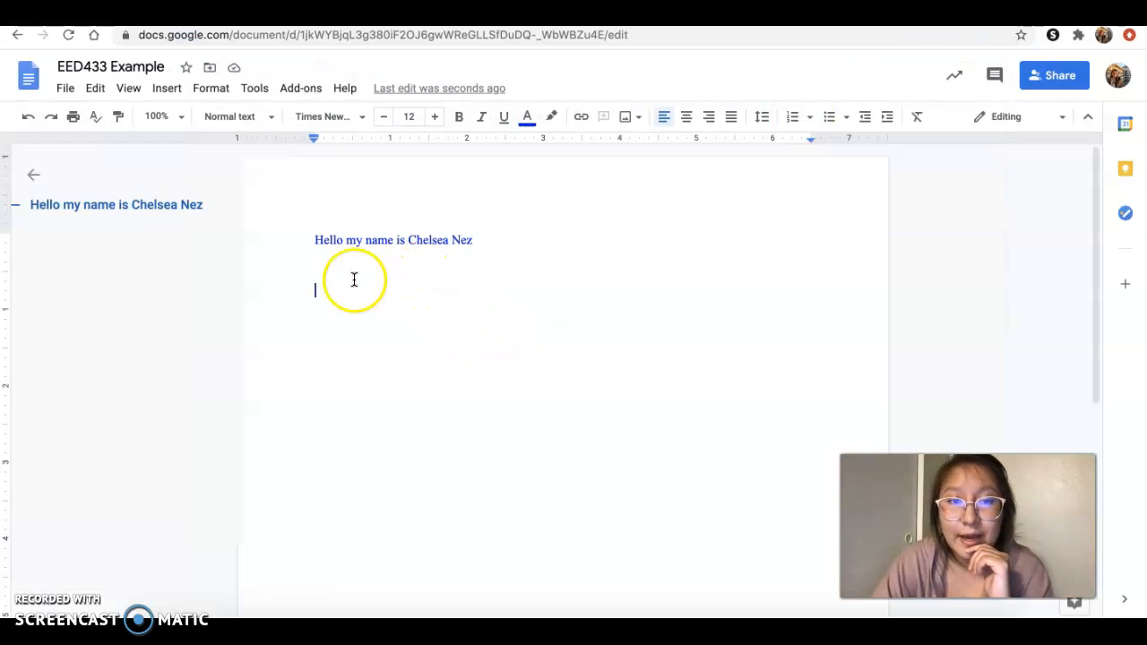
{"action": "right_click", "coordinate": [354, 280]}
{"action": "left_click", "coordinate": [392, 350]}
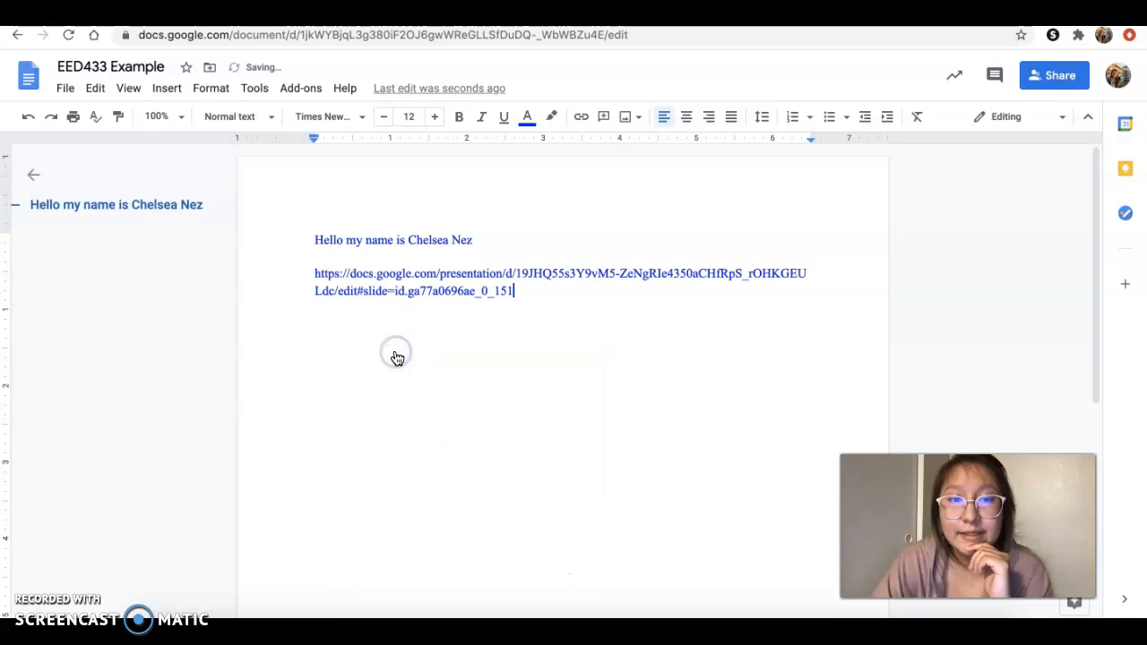
Write "We need to work on this presentation together!!" on its own line above the pasted address, and turn the address into a hyperlink.
{"action": "left_click", "coordinate": [304, 275]}
{"action": "key", "text": "Return"}
{"action": "type", "text": "We"}
{"action": "key", "text": "Return"}
{"action": "type", "text": "no"}
{"action": "key", "text": "BackSpace"}
{"action": "key", "text": "BackSpace"}
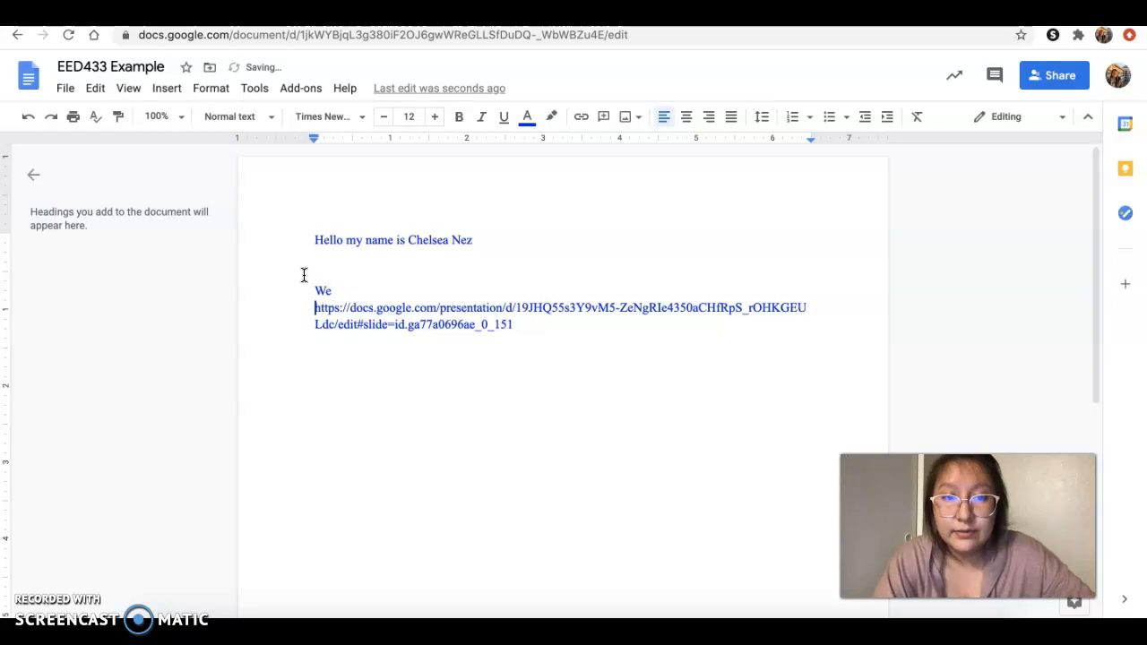
{"action": "type", "text": "need to wr"}
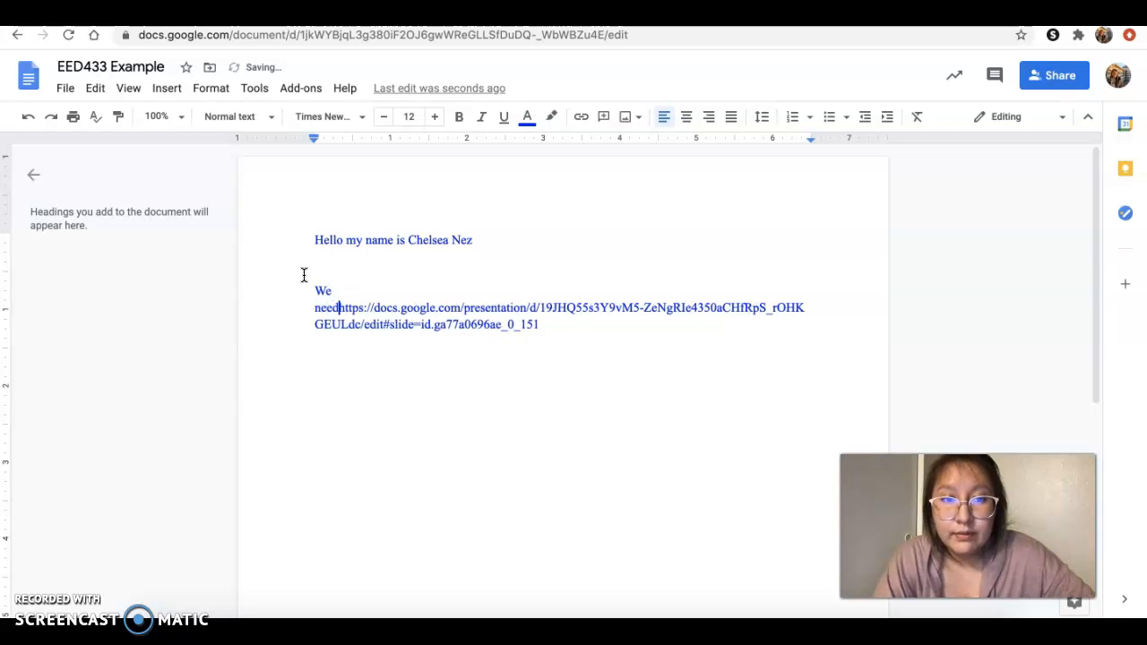
{"action": "key", "text": "BackSpace"}
{"action": "type", "text": "ork on th"}
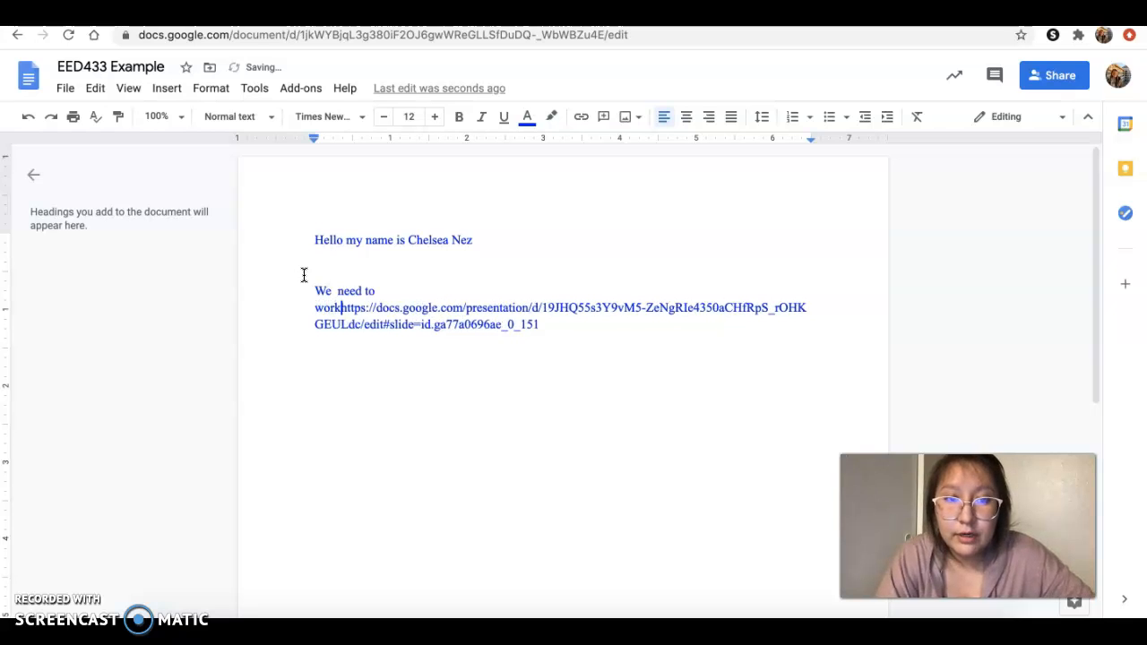
{"action": "type", "text": "is pres"}
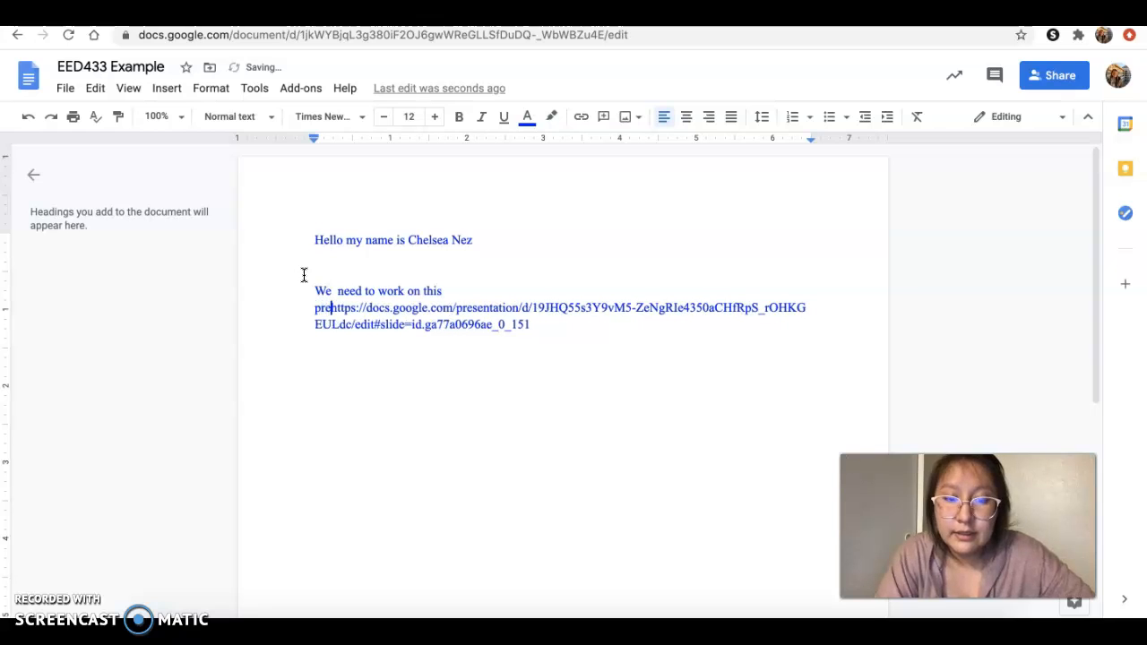
{"action": "type", "text": "entation "}
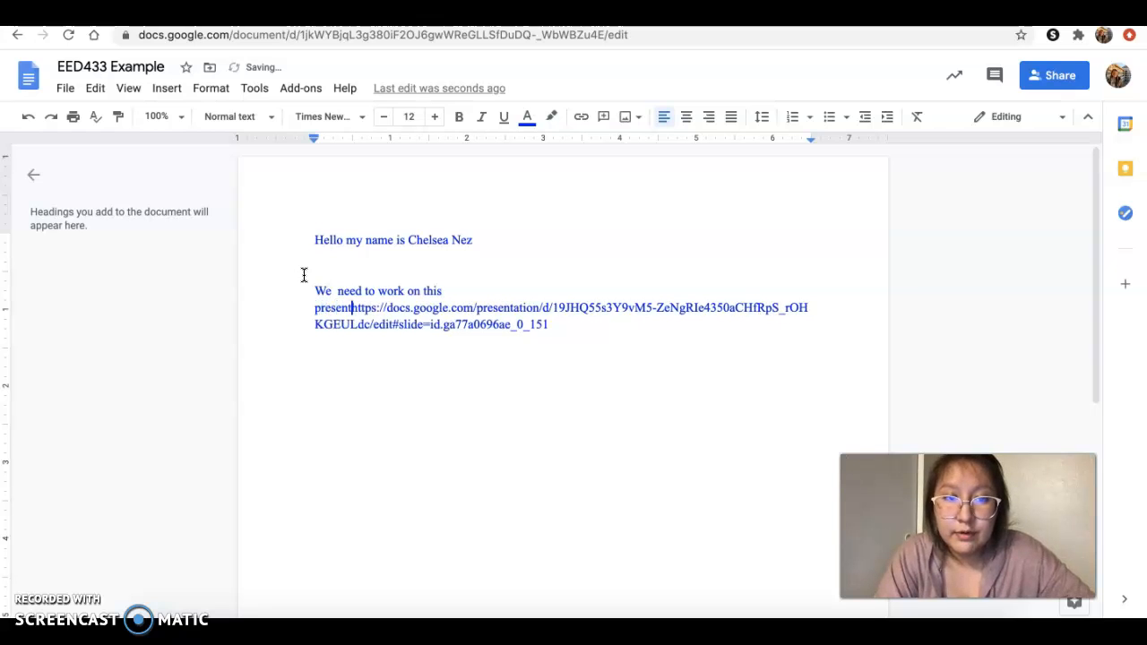
{"action": "type", "text": "togeth"}
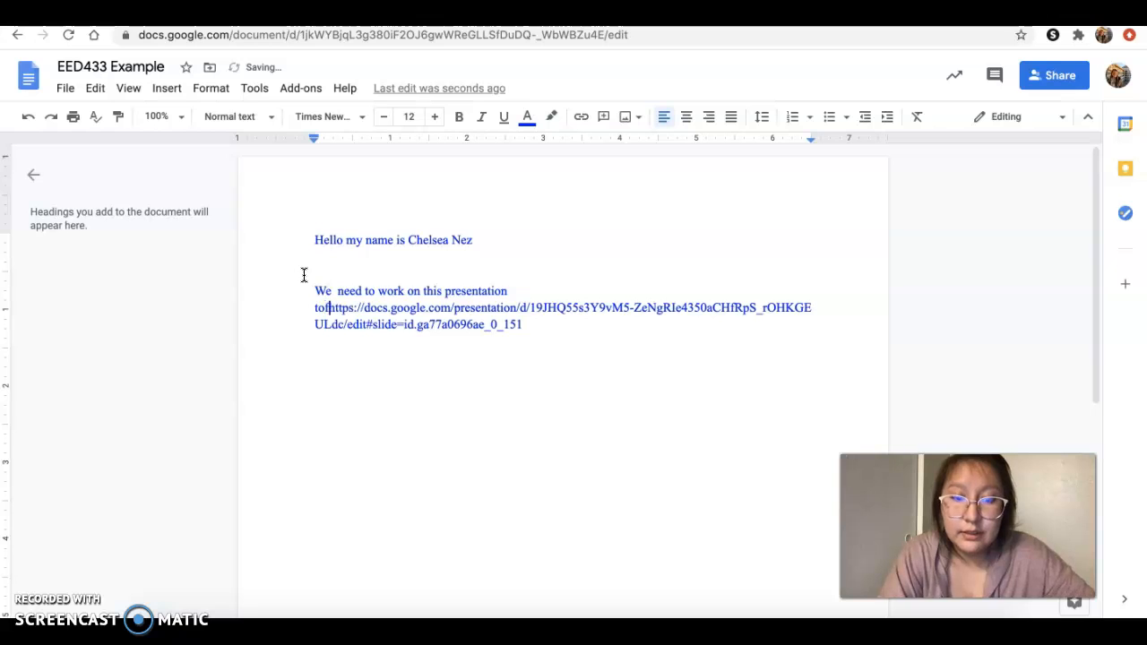
{"action": "type", "text": "er!!"}
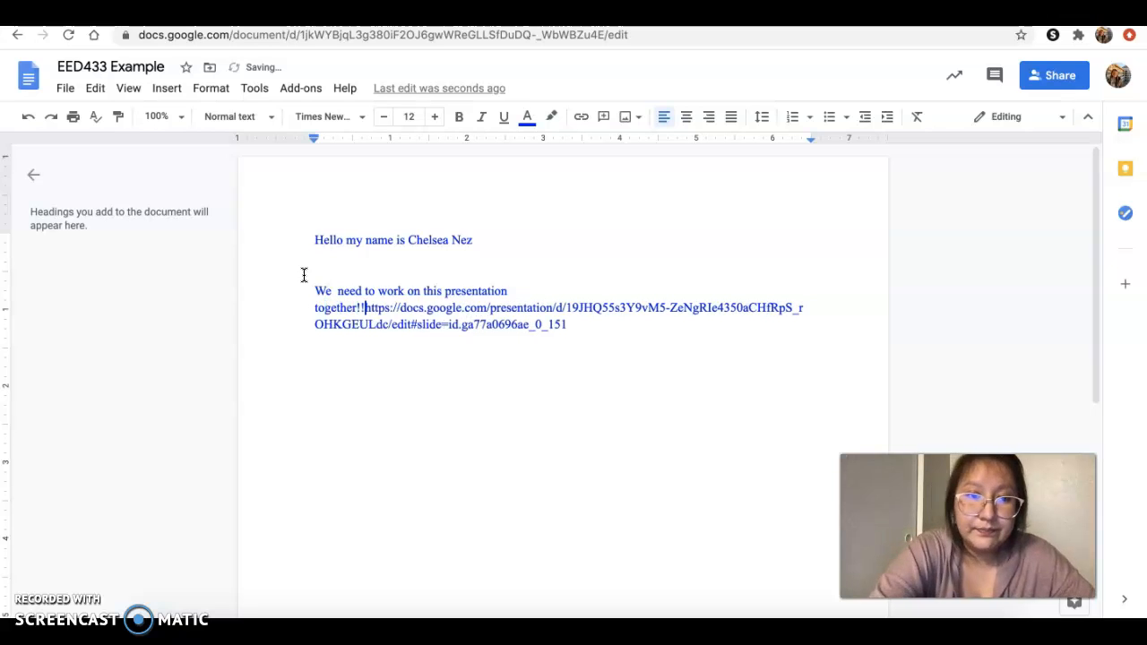
{"action": "key", "text": "Return"}
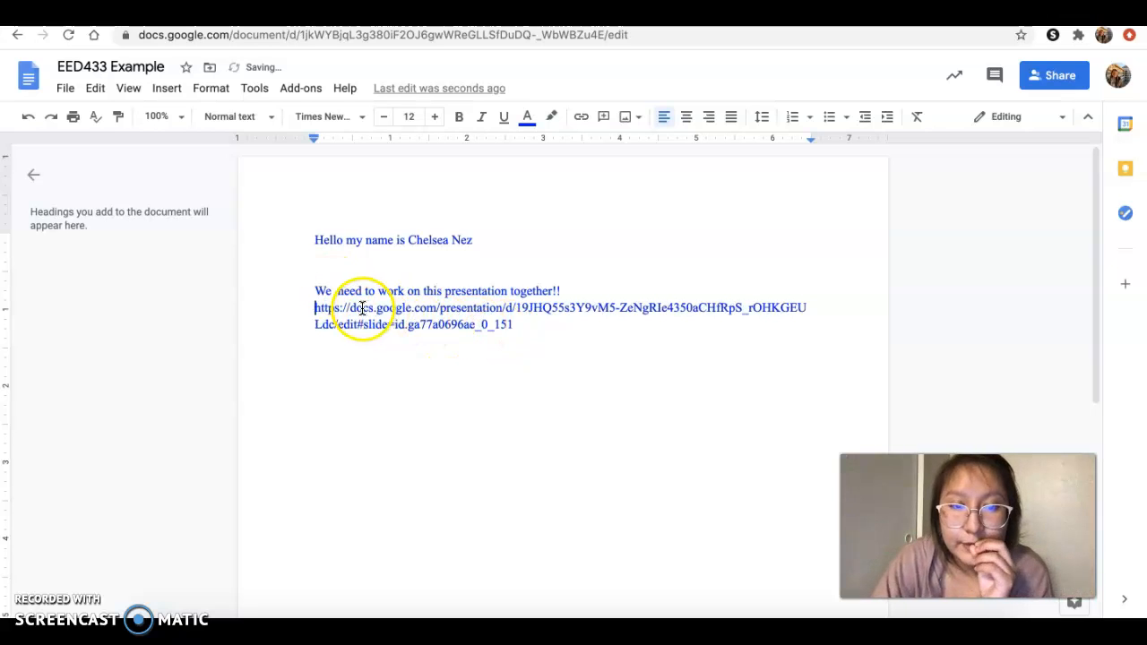
{"action": "left_click", "coordinate": [528, 327]}
{"action": "key", "text": "Return"}
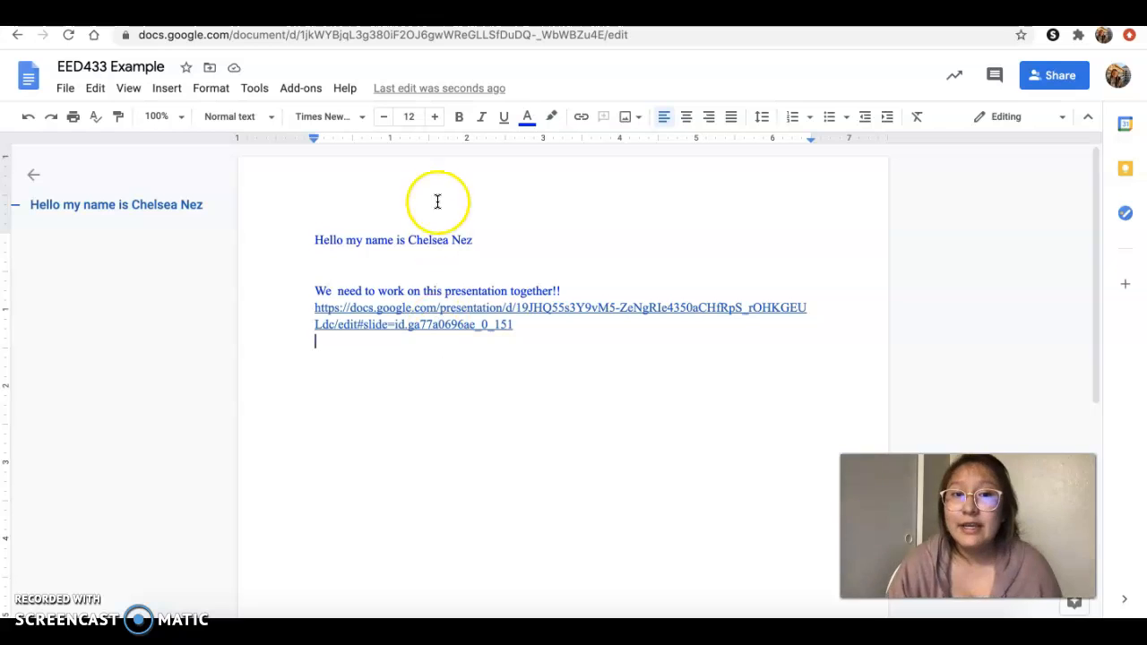
View the document's version history with its highlighted changes and return to the document.
{"action": "left_click", "coordinate": [460, 90]}
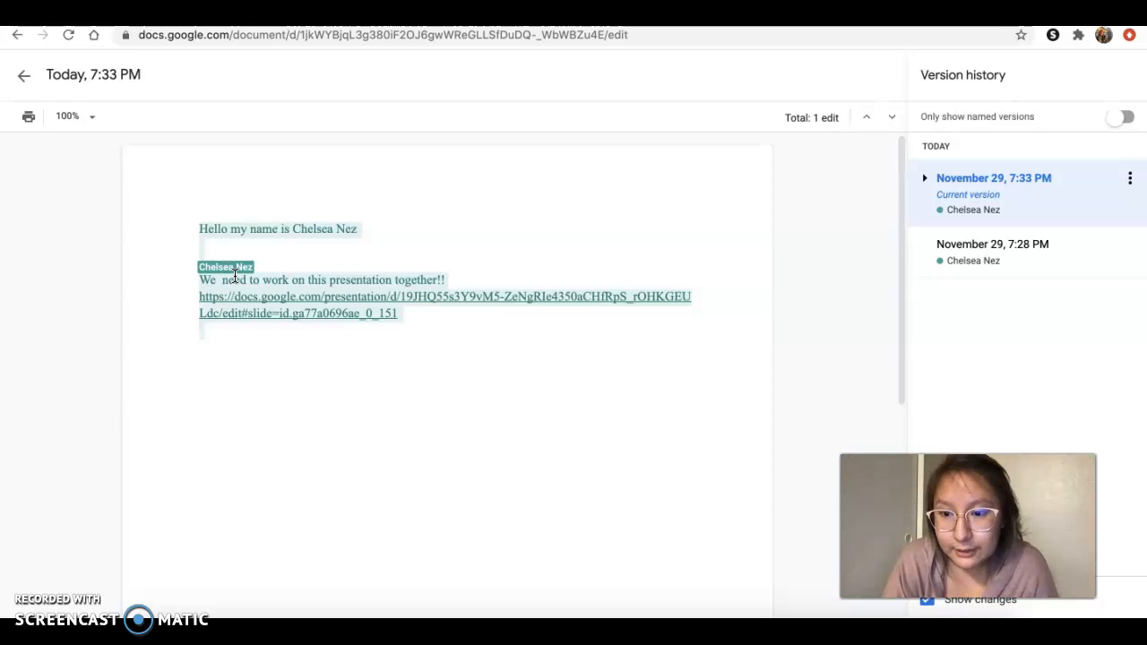
{"action": "left_click", "coordinate": [23, 75]}
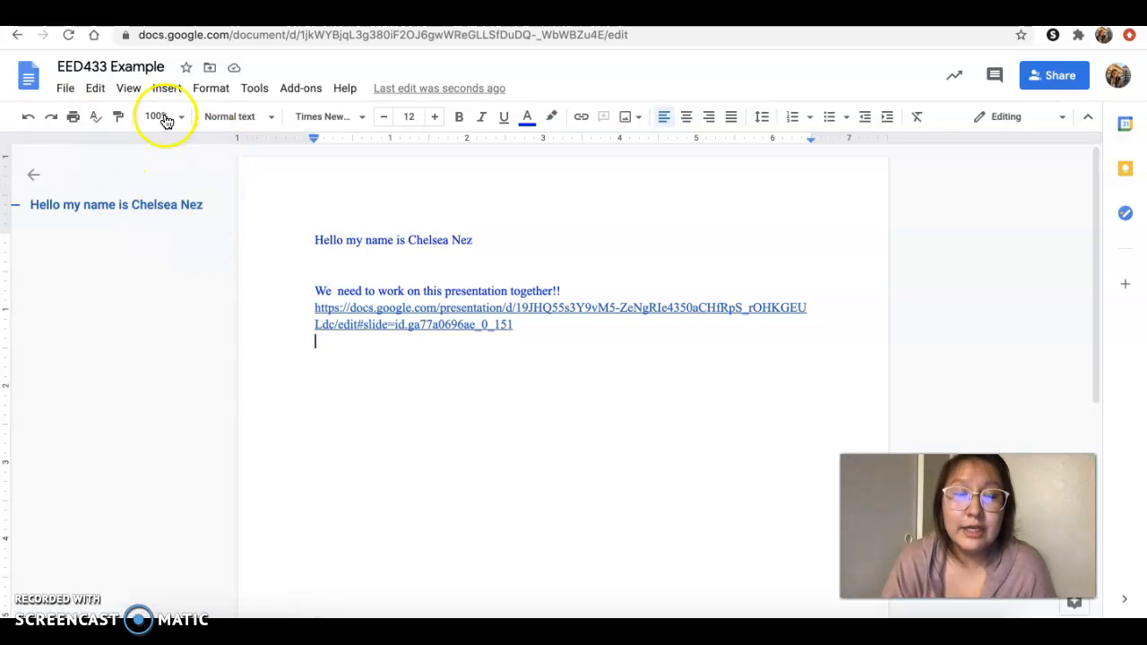
Undo the recent edits back to partway through the word "together", and redo them up to the full sentence above the unlinked address.
{"action": "left_click", "coordinate": [29, 118]}
{"action": "left_click", "coordinate": [28, 118]}
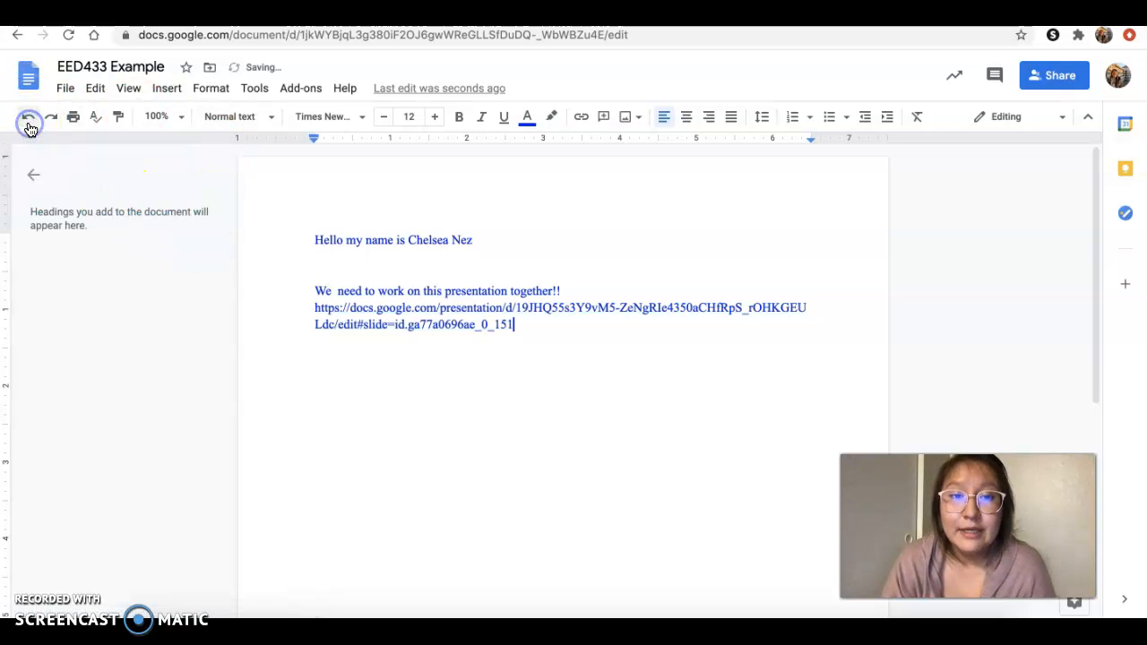
{"action": "left_click", "coordinate": [28, 124]}
{"action": "left_click", "coordinate": [29, 124]}
{"action": "left_click", "coordinate": [29, 126]}
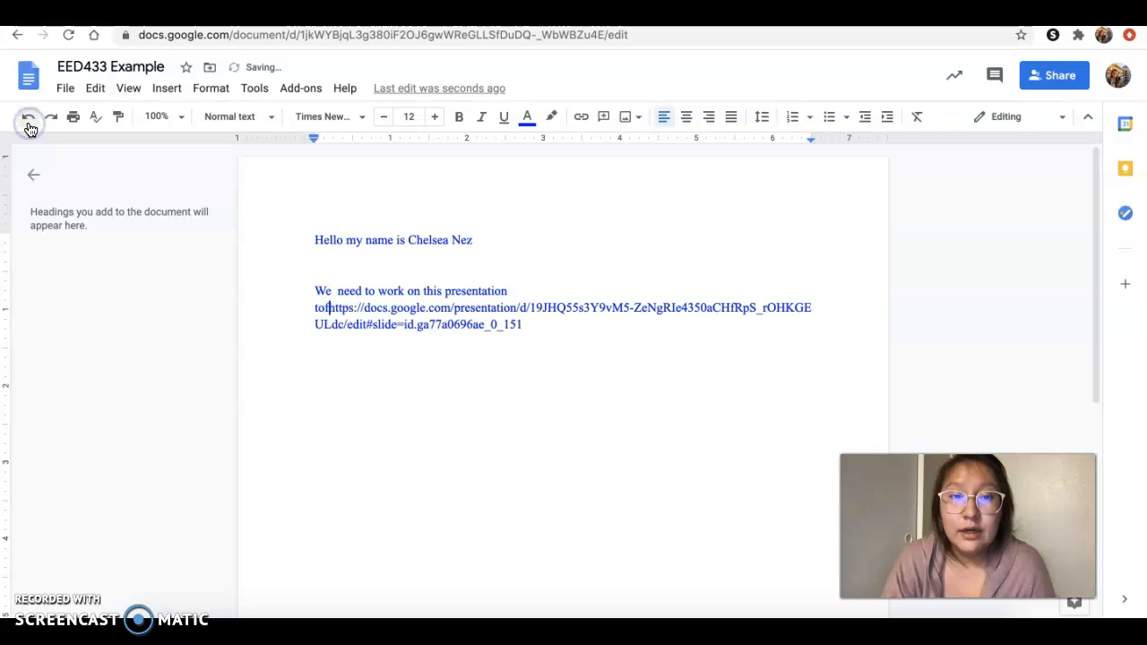
{"action": "left_click", "coordinate": [52, 121]}
{"action": "left_click", "coordinate": [54, 124]}
{"action": "left_click", "coordinate": [53, 124]}
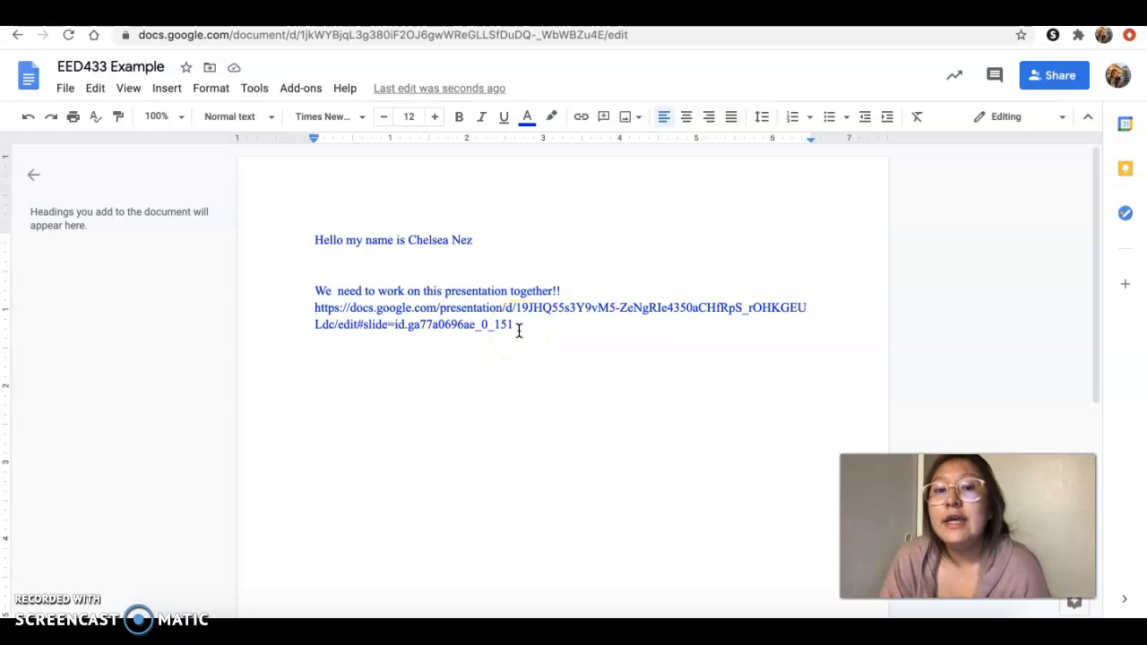
{"action": "left_click", "coordinate": [519, 328]}
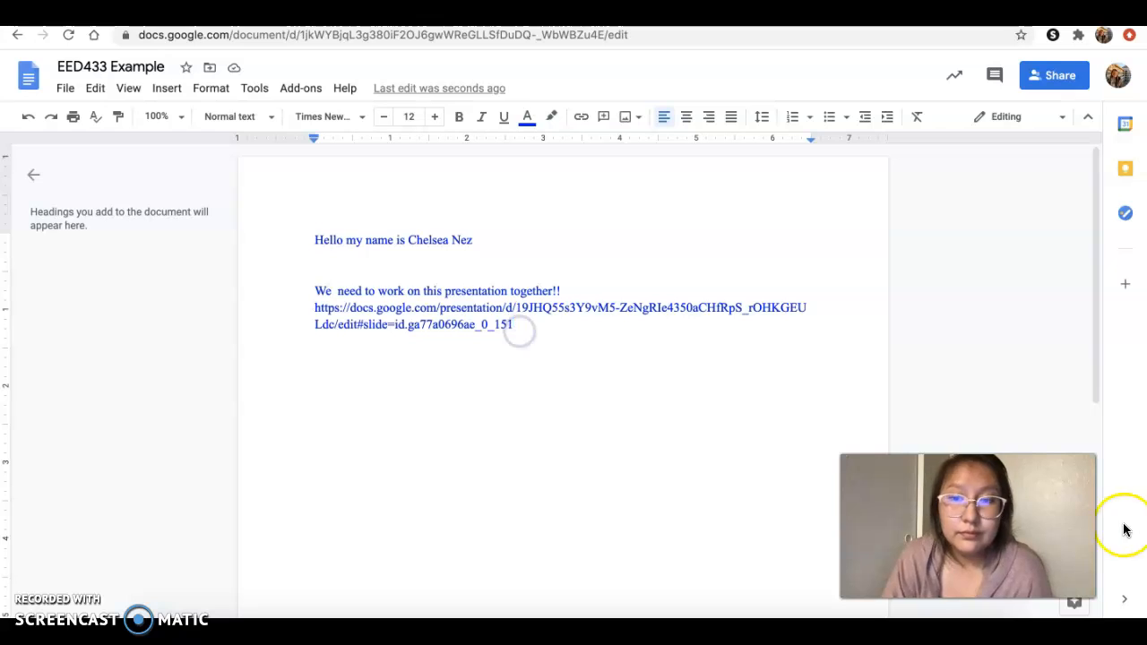